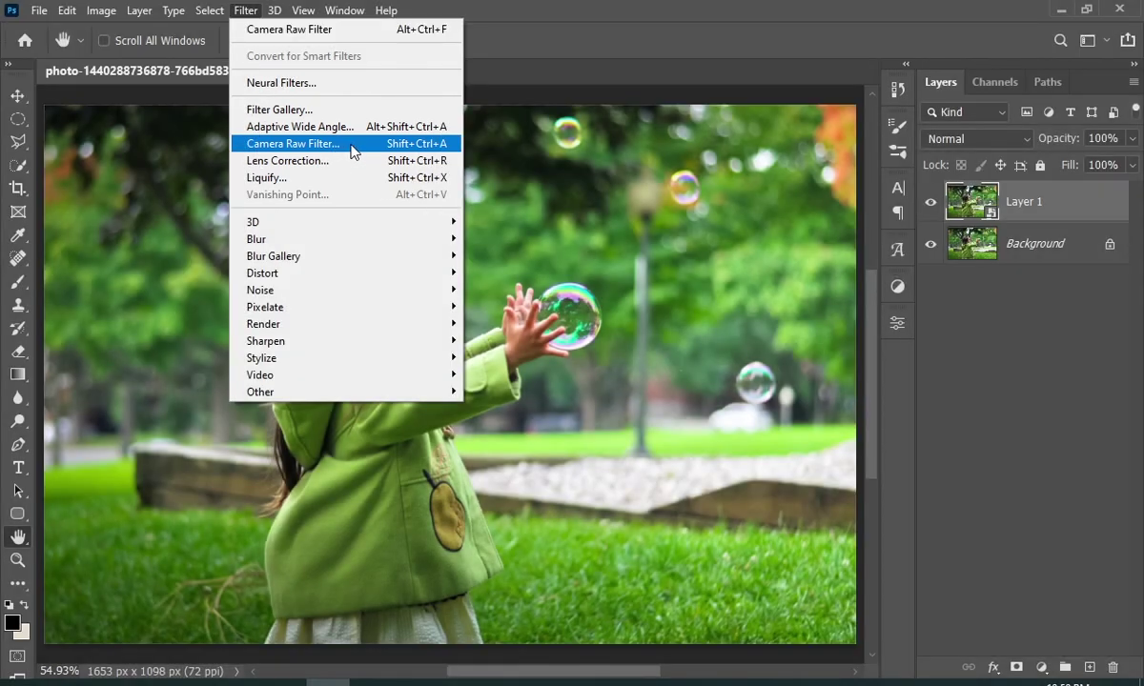
# Open the Camera Raw Filter on Layer 1 and warm the photo by setting the Basic Temperature to +22
pyautogui.click(352, 151)
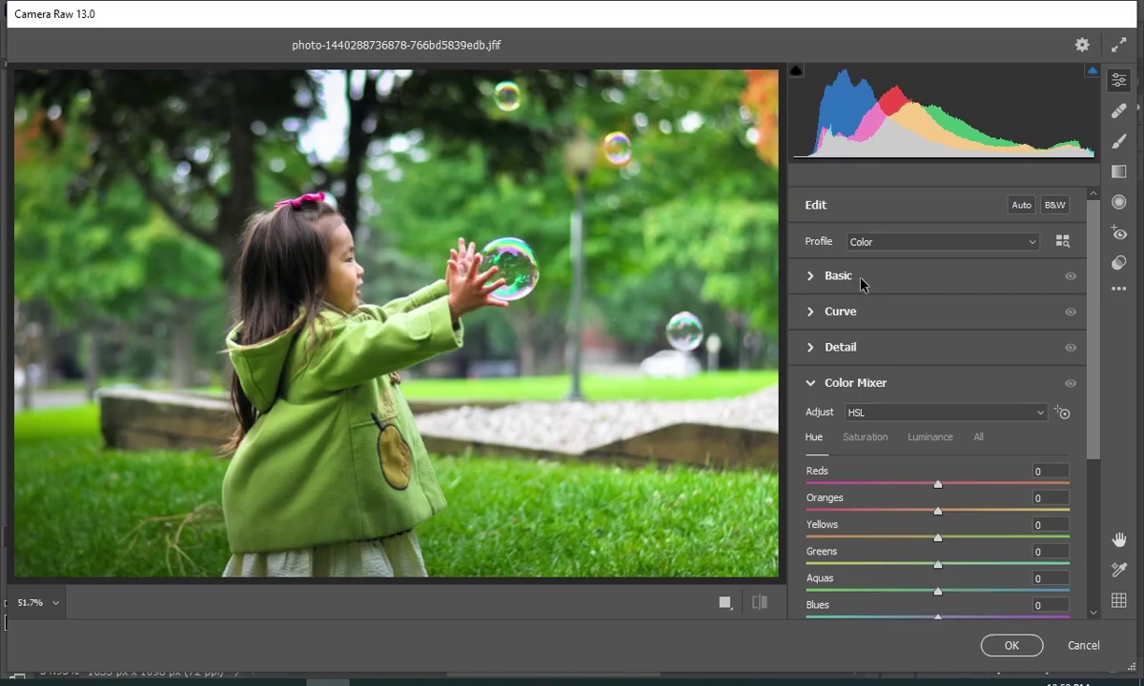
pyautogui.click(861, 279)
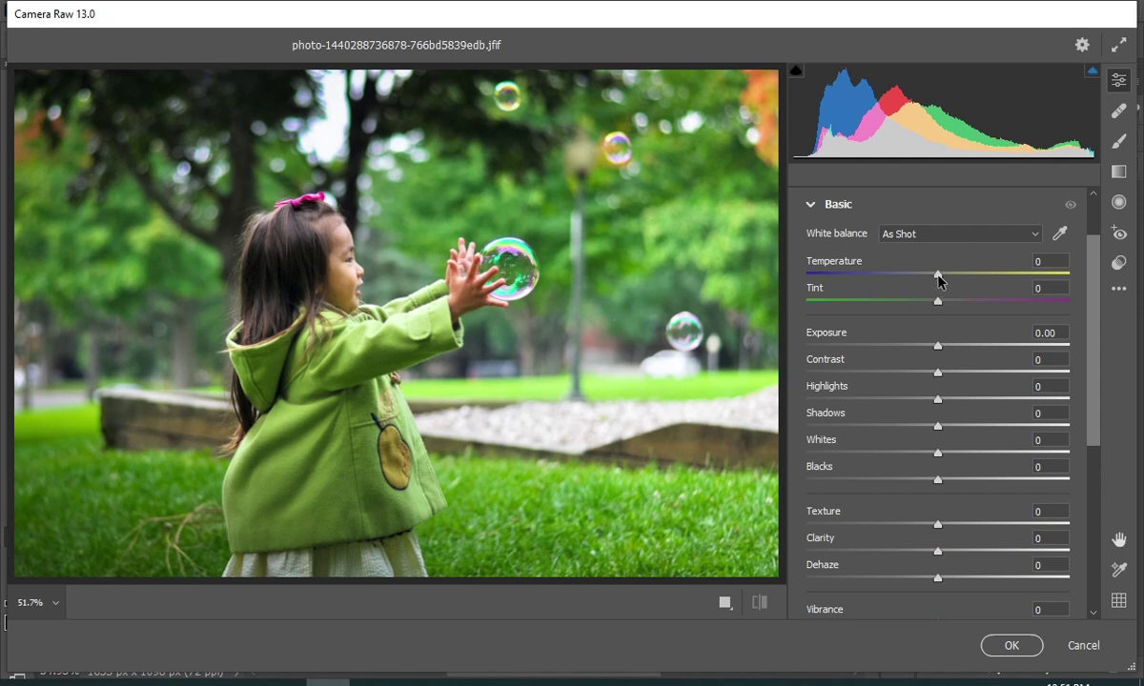
pyautogui.moveTo(941, 278); pyautogui.dragTo(968, 282)
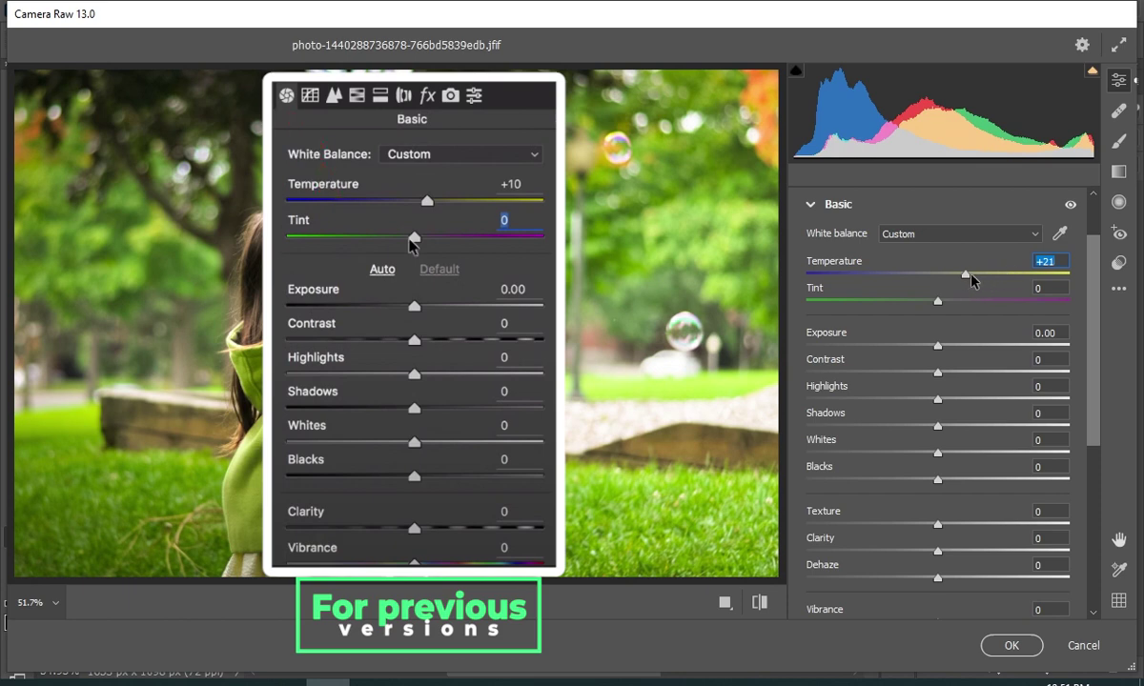
pyautogui.moveTo(967, 275); pyautogui.dragTo(970, 276)
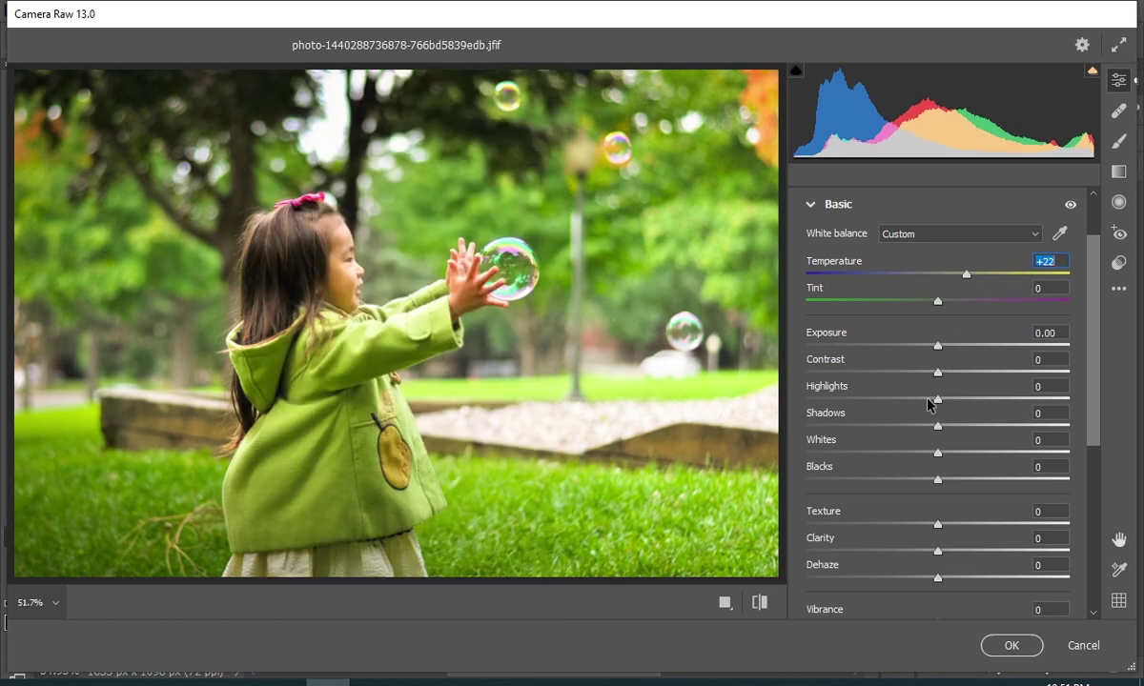
# Lower the Basic Highlights to -90 and raise Texture to +7
pyautogui.moveTo(938, 401); pyautogui.dragTo(784, 377)
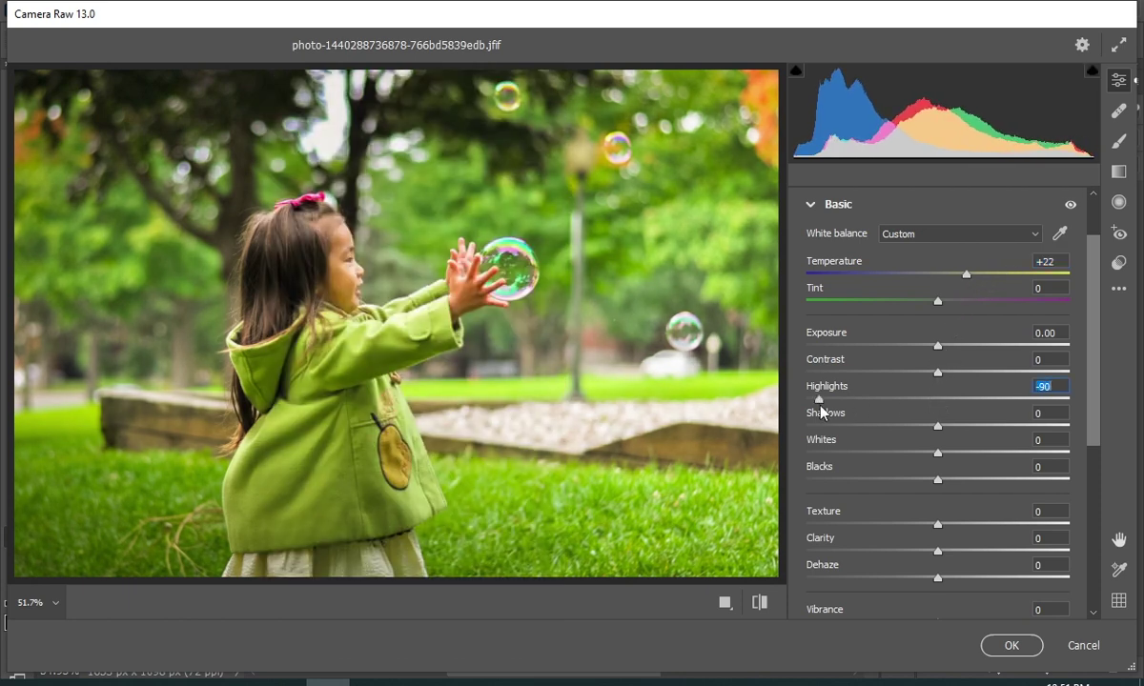
pyautogui.scroll(-3, 932, 418)
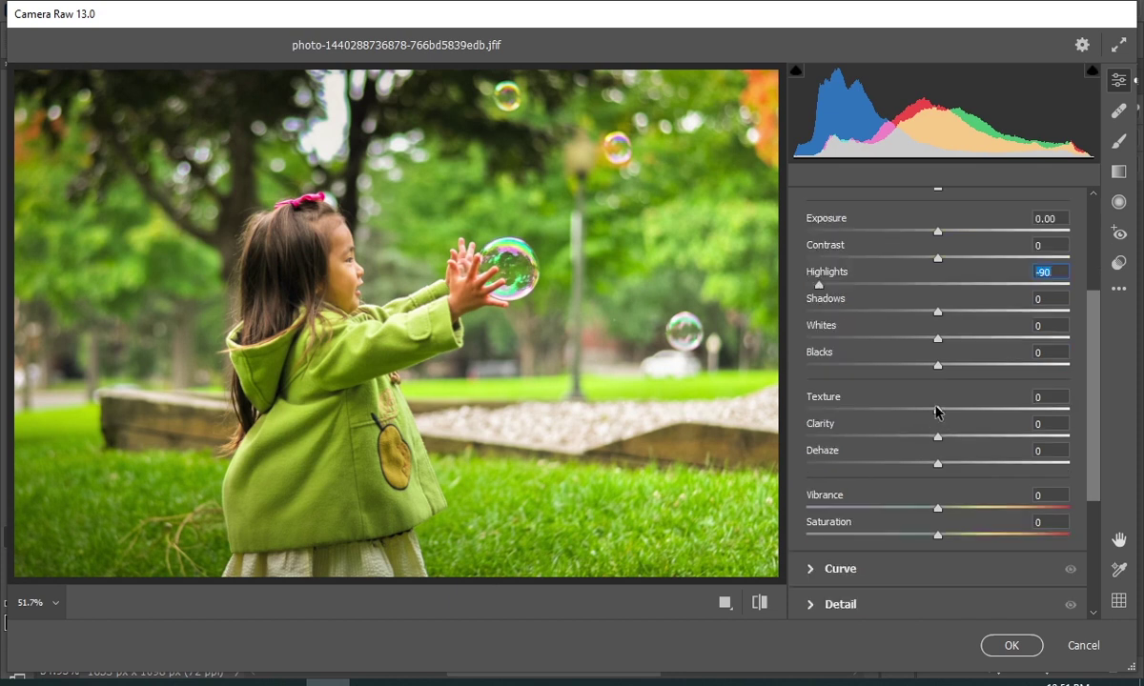
pyautogui.moveTo(938, 409); pyautogui.dragTo(947, 416)
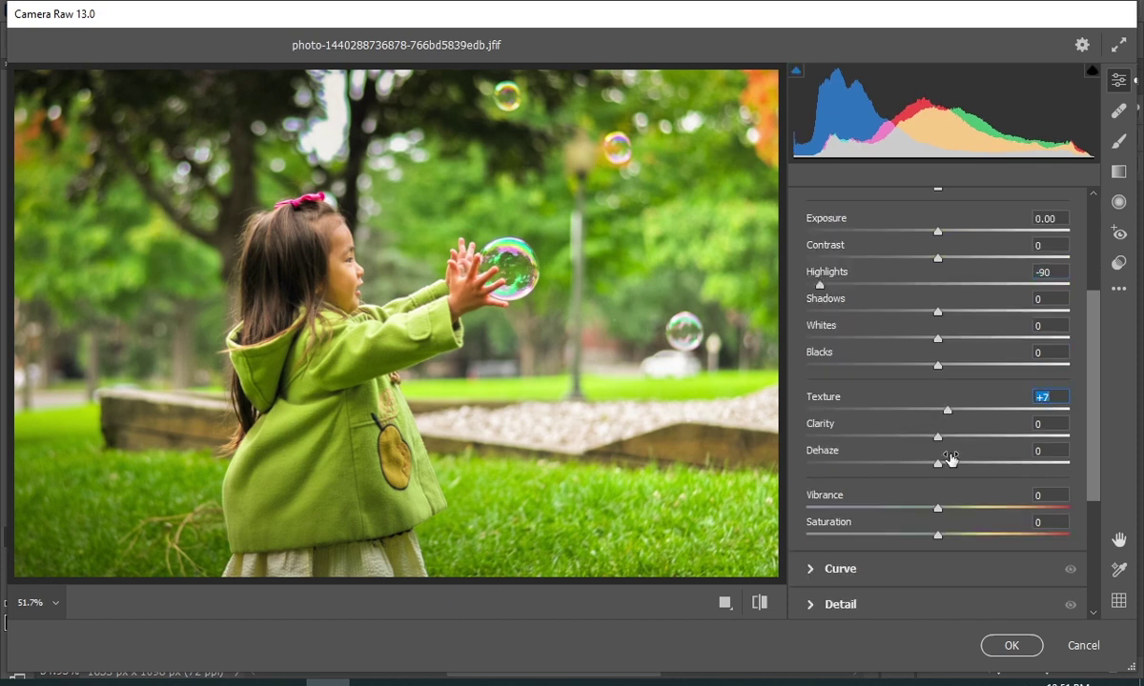
# Set the Color Mixer HSL hues to Oranges -7, Yellows -69 and Greens -98, and apply the Camera Raw filter
pyautogui.scroll(-5, 948, 462)
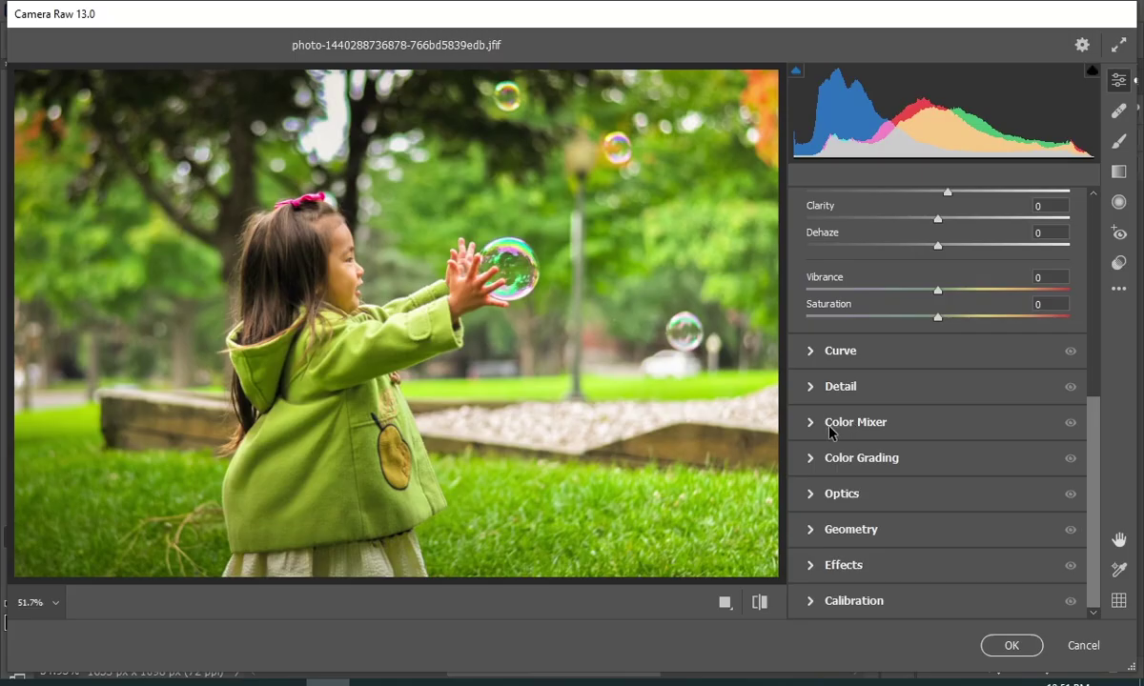
pyautogui.click(830, 429)
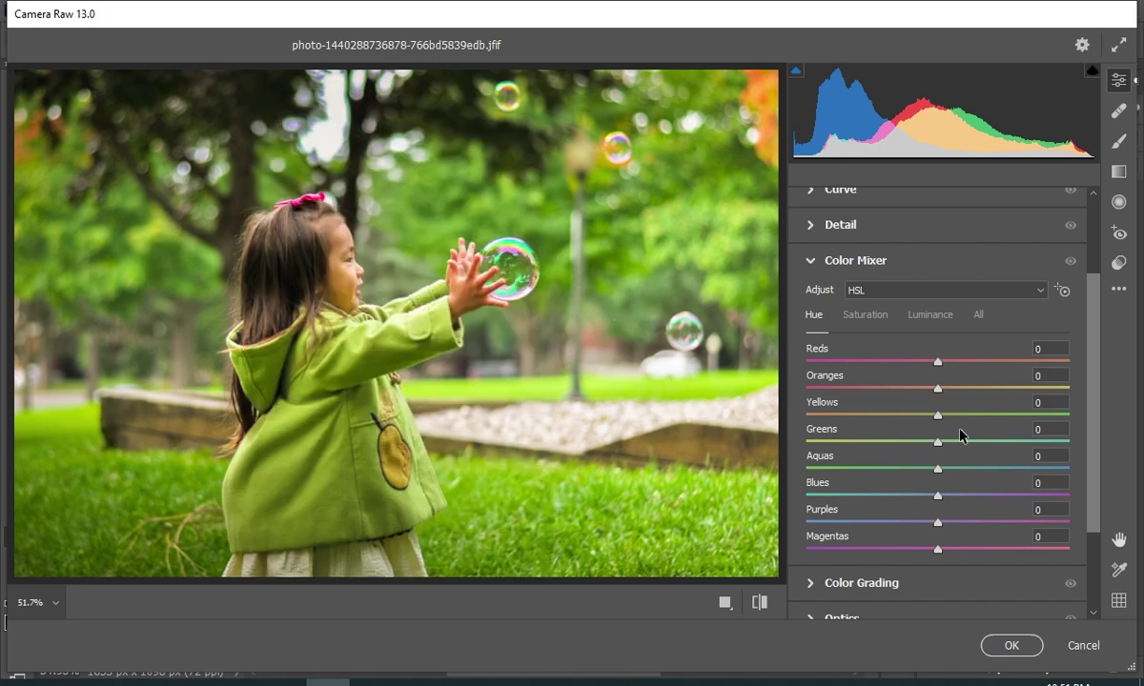
pyautogui.moveTo(937, 416); pyautogui.dragTo(868, 423)
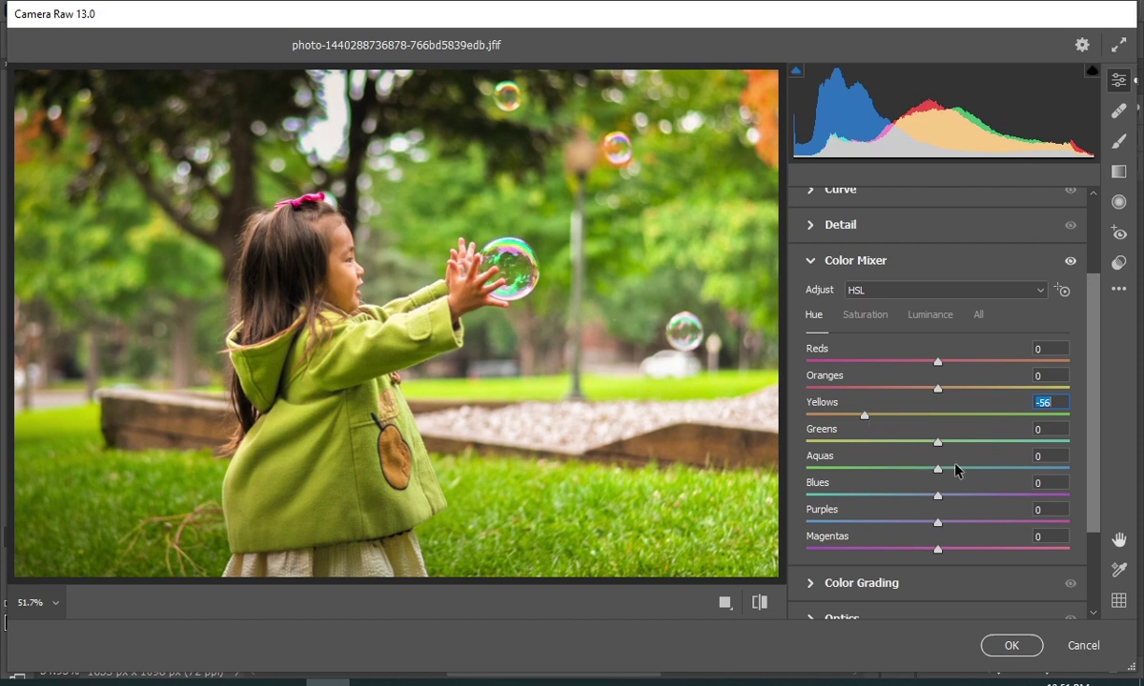
pyautogui.moveTo(939, 448); pyautogui.dragTo(813, 449)
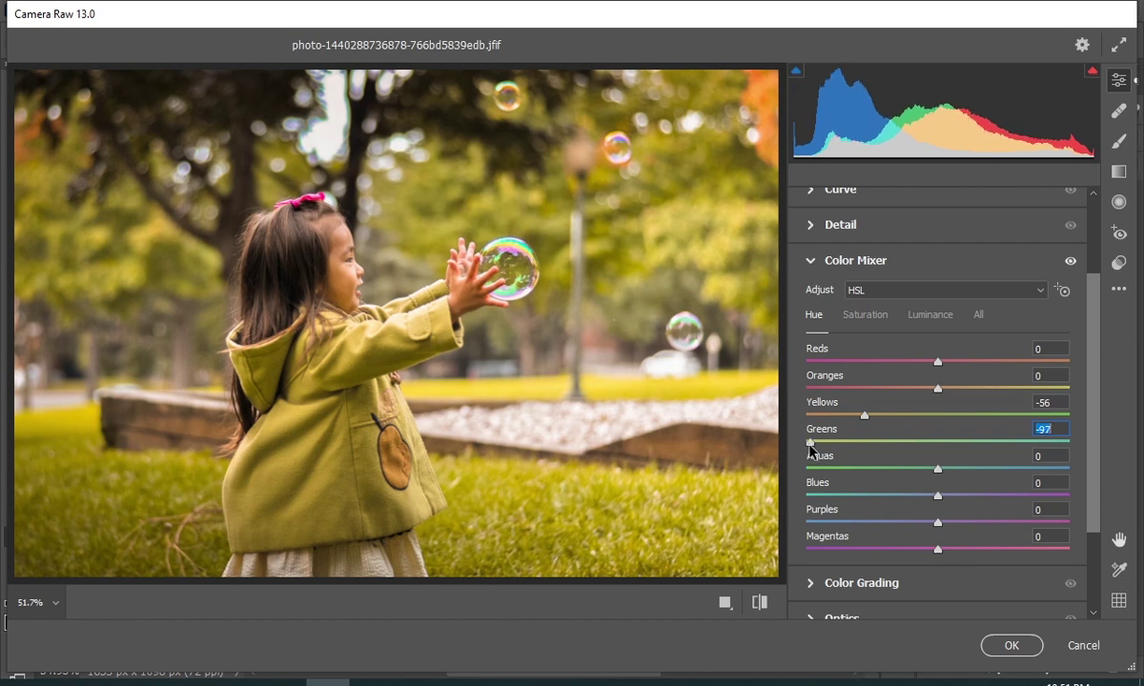
pyautogui.moveTo(865, 416); pyautogui.dragTo(846, 425)
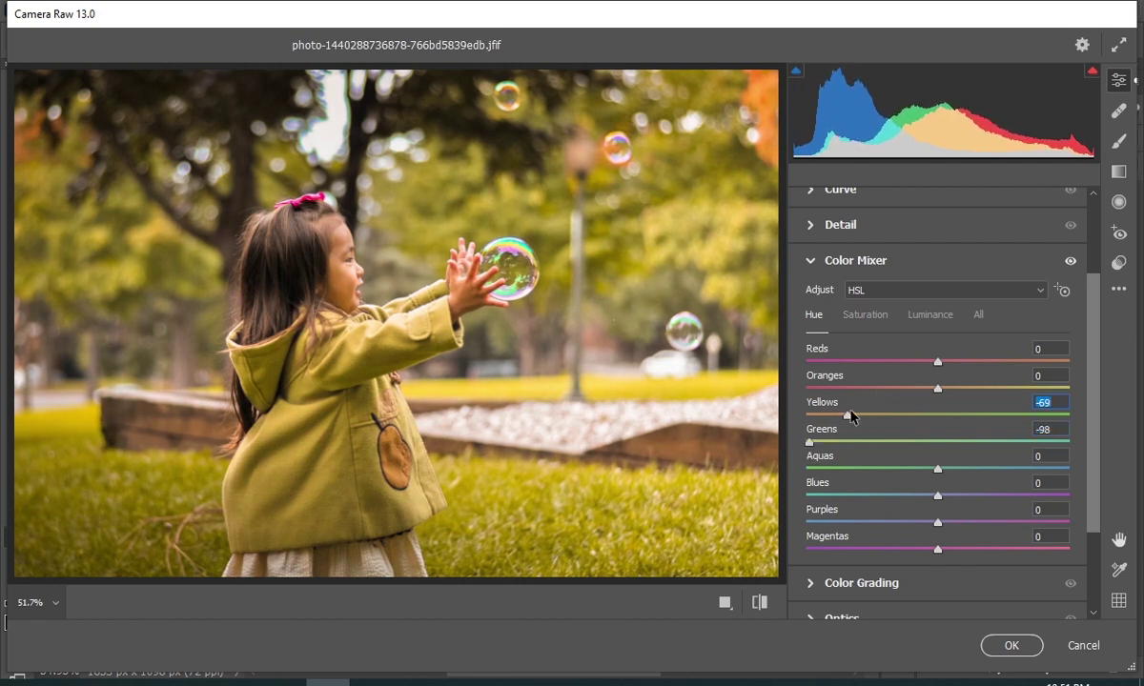
pyautogui.moveTo(936, 393)
pyautogui.mouseDown()
pyautogui.moveTo(991, 391)
pyautogui.moveTo(914, 401)
pyautogui.moveTo(952, 402)
pyautogui.moveTo(928, 410)
pyautogui.mouseUp()
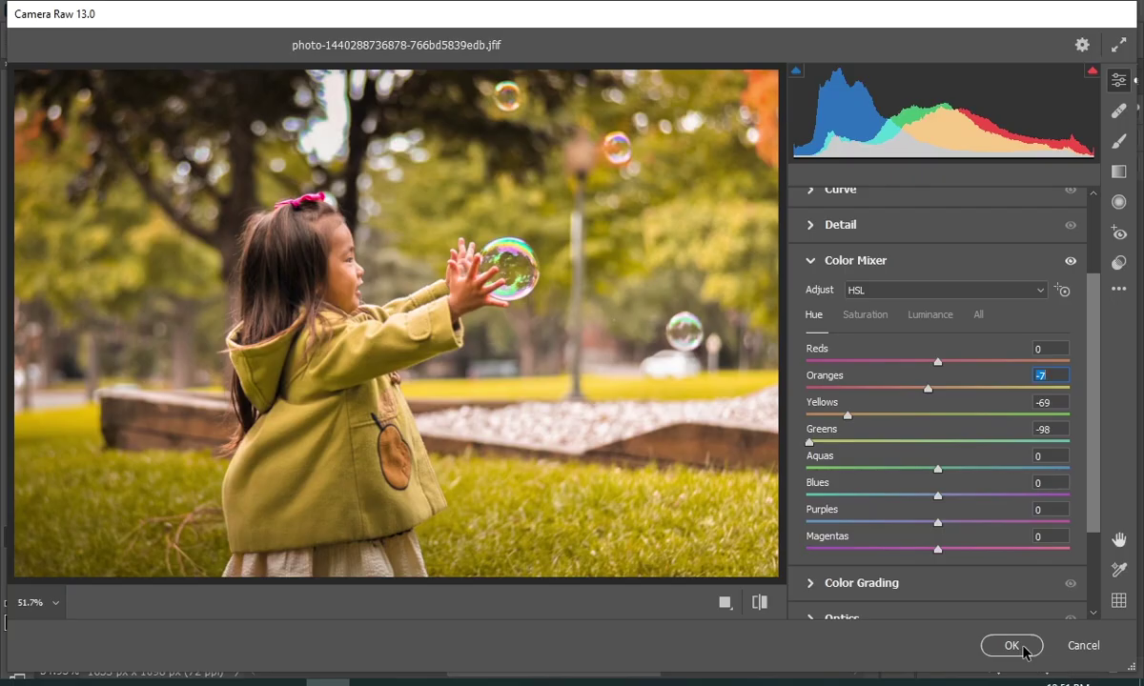
pyautogui.click(1013, 646)
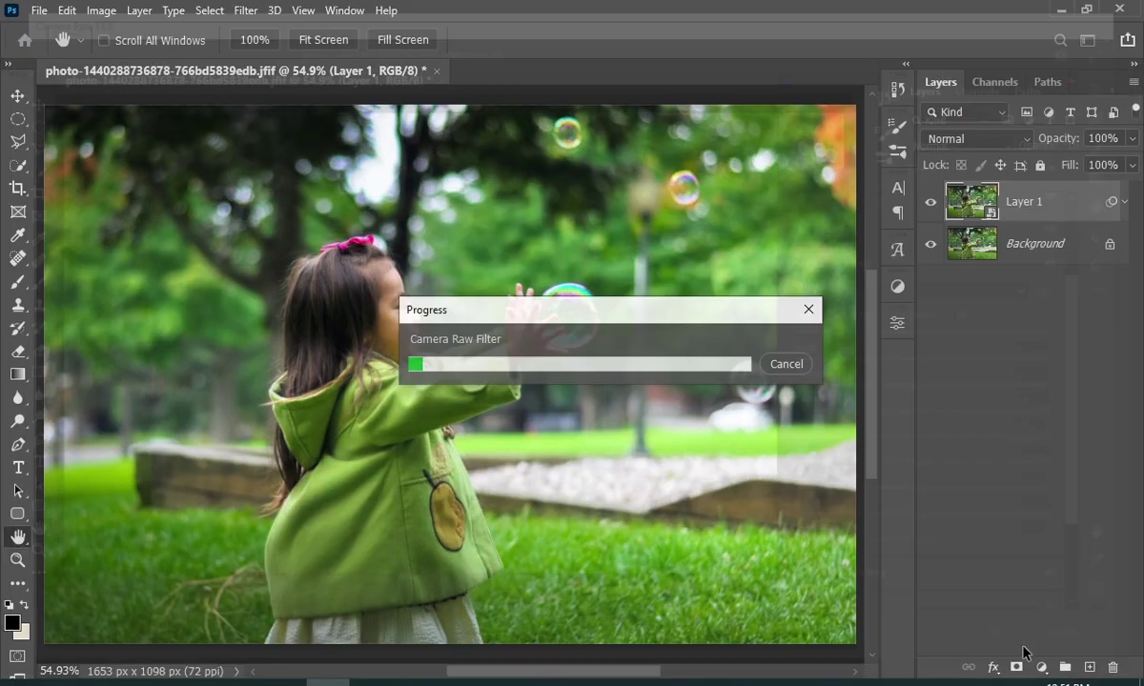
# Compare the photo before and after the filter by toggling the visibility of Layer 1
pyautogui.click(932, 203)
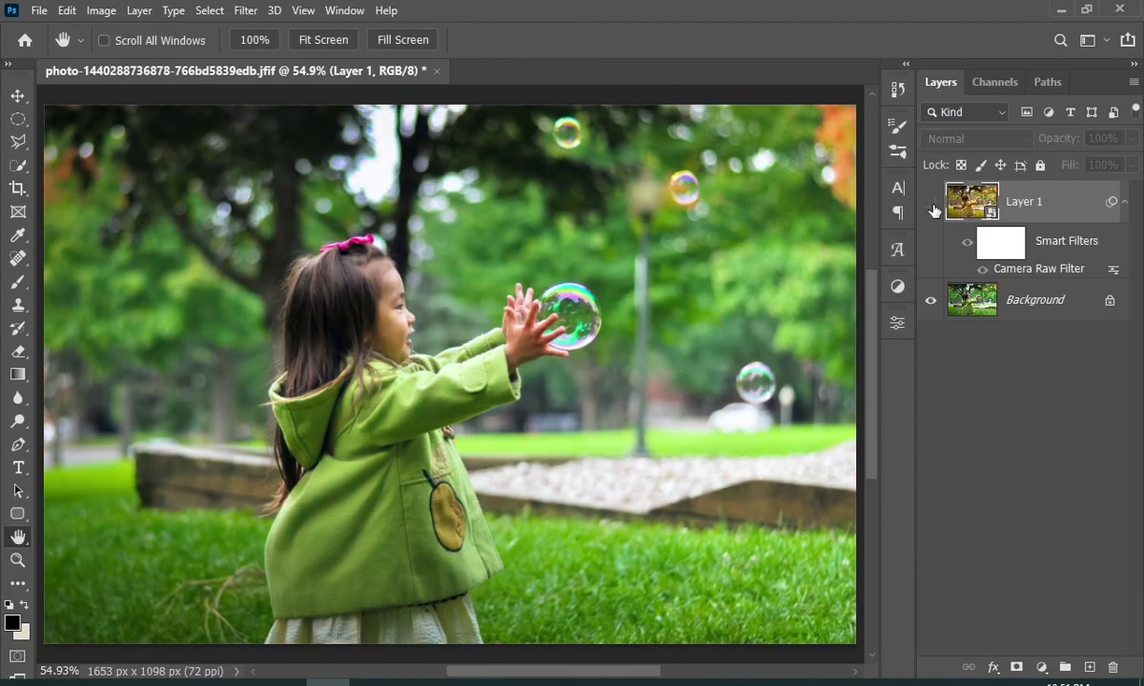
pyautogui.click(932, 203)
pyautogui.click(931, 203)
pyautogui.click(931, 203)
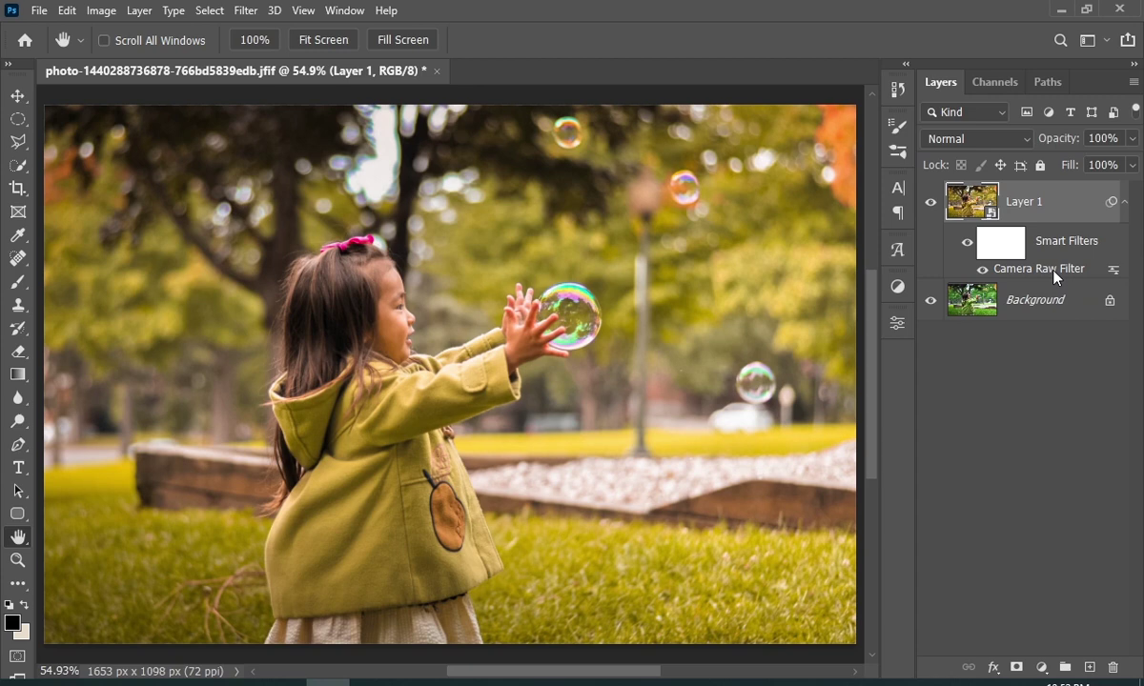
# Reopen the Camera Raw smart filter of Layer 1 to review its Color Mixer settings, and close it again
pyautogui.doubleClick(1016, 269)
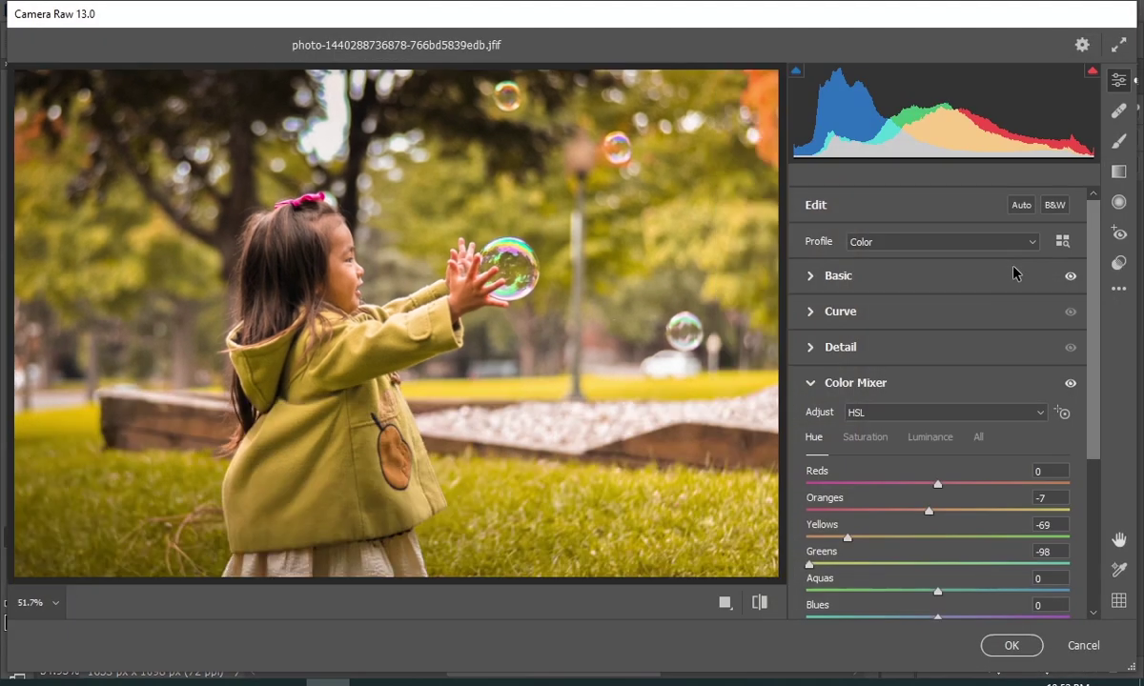
pyautogui.click(849, 540)
pyautogui.click(997, 648)
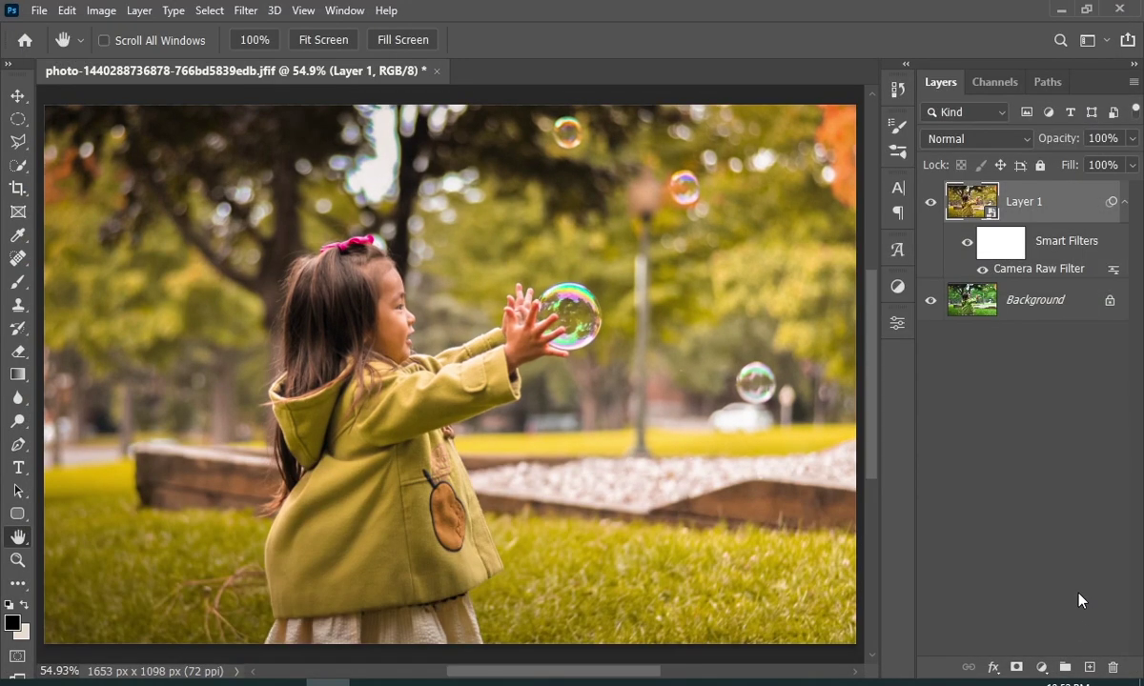
# Add a Selective Color adjustment layer above Layer 1 and move its properties away from the photo
pyautogui.click(1044, 668)
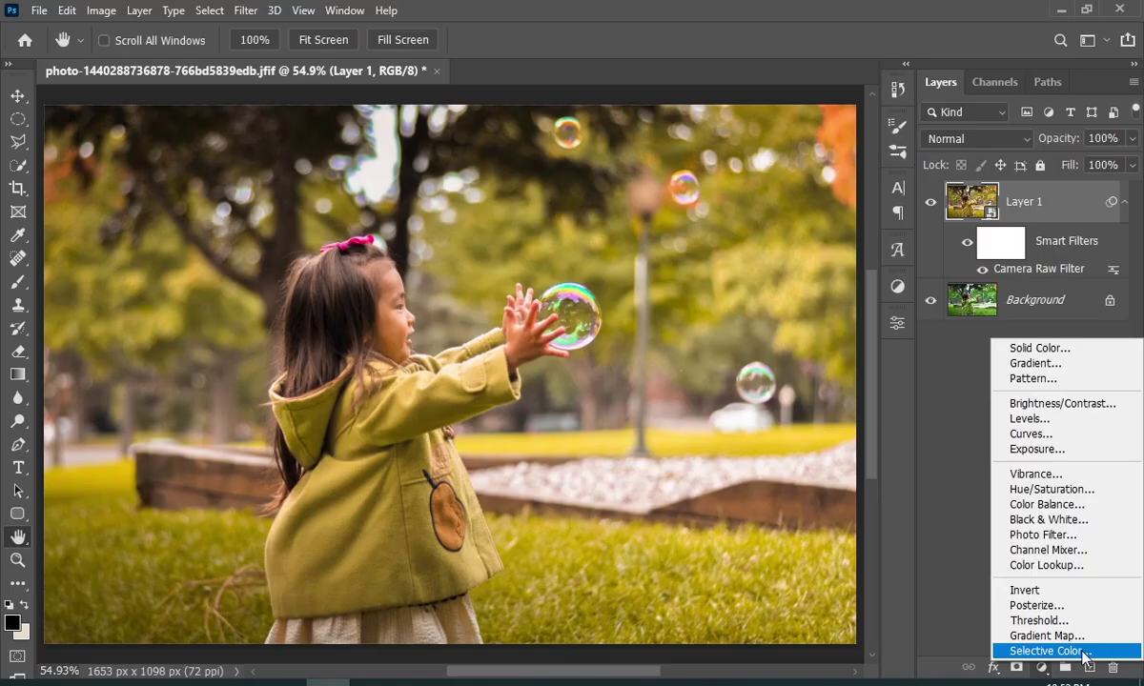
pyautogui.click(1092, 651)
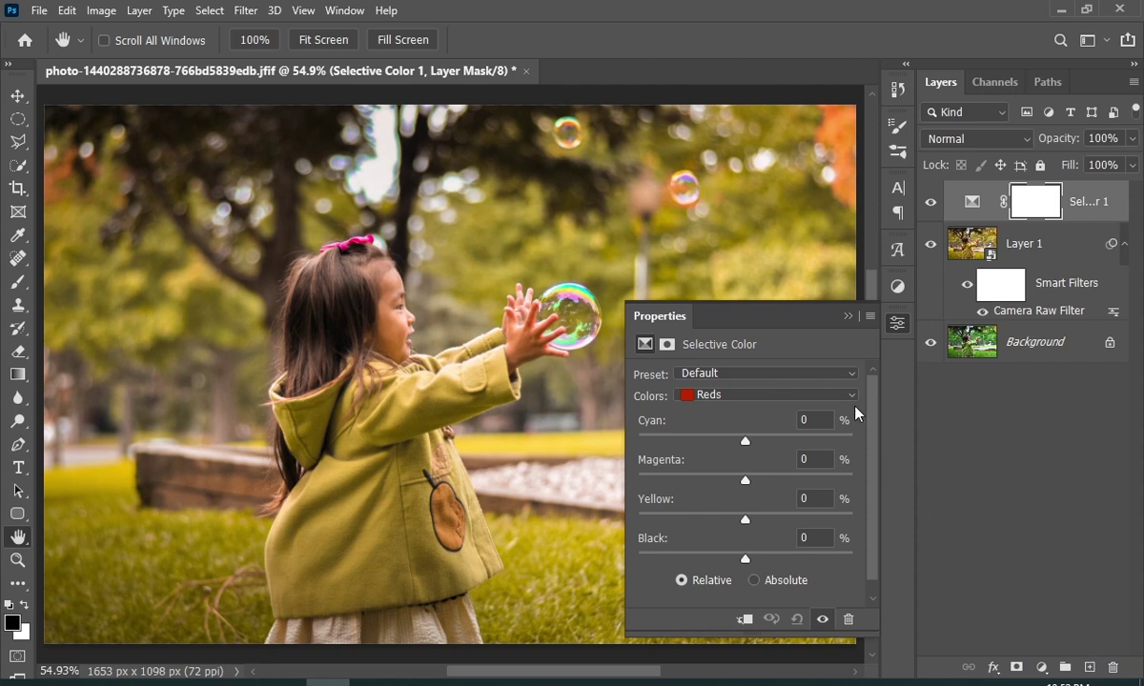
pyautogui.moveTo(771, 315); pyautogui.dragTo(997, 198)
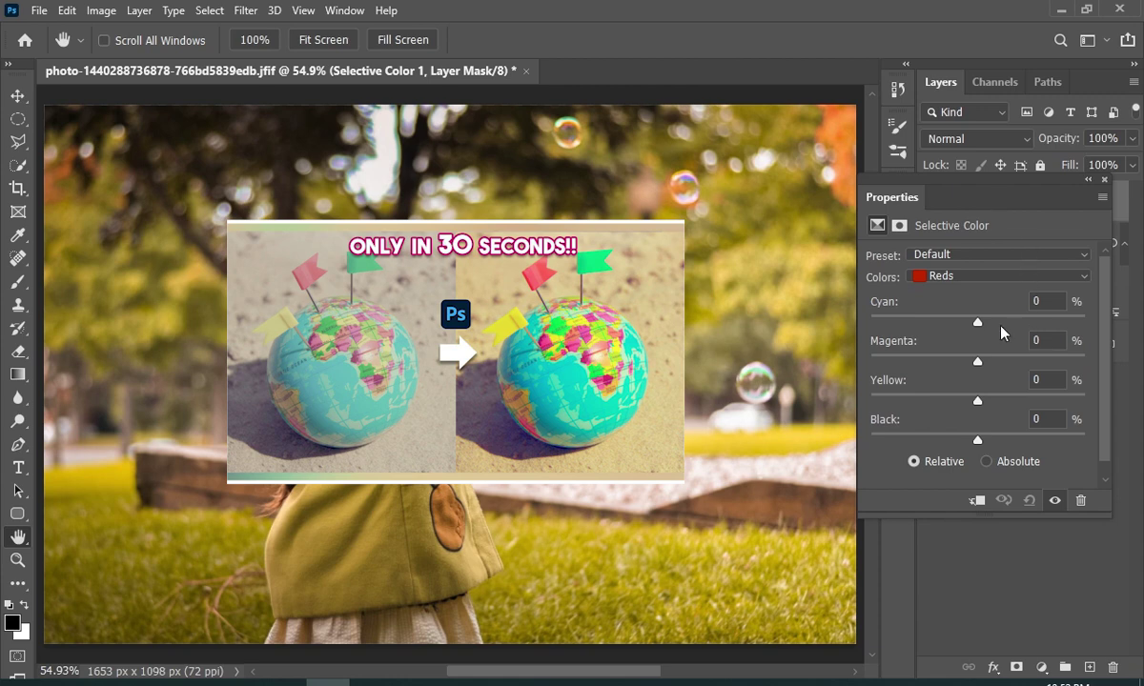
# Adjust the Reds of the Selective Color layer to Cyan -72, Magenta +18 and Yellow +63
pyautogui.moveTo(978, 322); pyautogui.dragTo(921, 324)
pyautogui.click(940, 276)
pyautogui.click(939, 286)
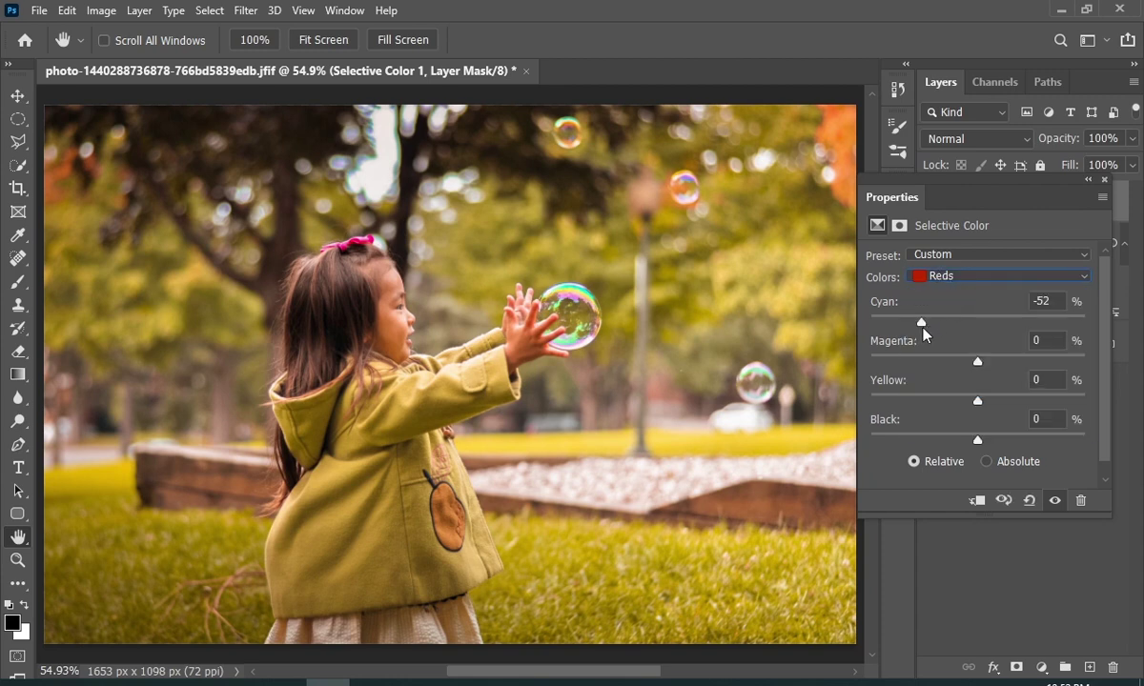
pyautogui.moveTo(886, 324); pyautogui.dragTo(901, 324)
pyautogui.moveTo(977, 361)
pyautogui.mouseDown()
pyautogui.moveTo(1070, 356)
pyautogui.moveTo(897, 371)
pyautogui.moveTo(998, 362)
pyautogui.mouseUp()
pyautogui.moveTo(980, 404); pyautogui.dragTo(1002, 404)
pyautogui.moveTo(1077, 405); pyautogui.dragTo(1047, 404)
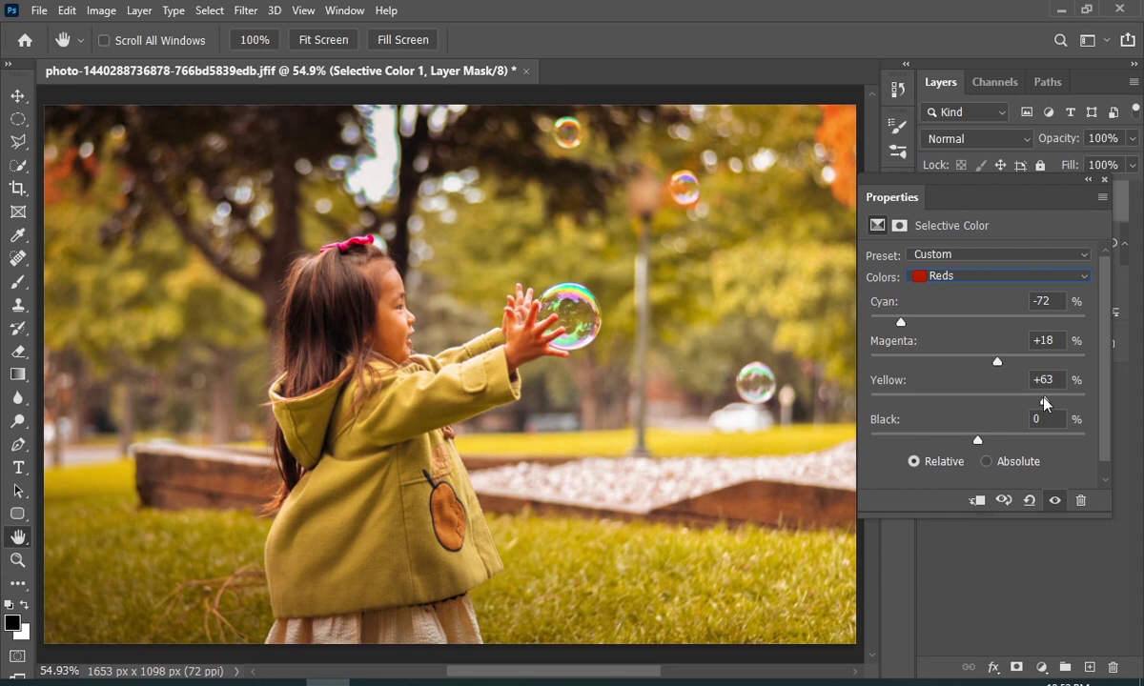
# Adjust the Yellows of the Selective Color layer to Cyan -13 and Magenta +26
pyautogui.click(965, 277)
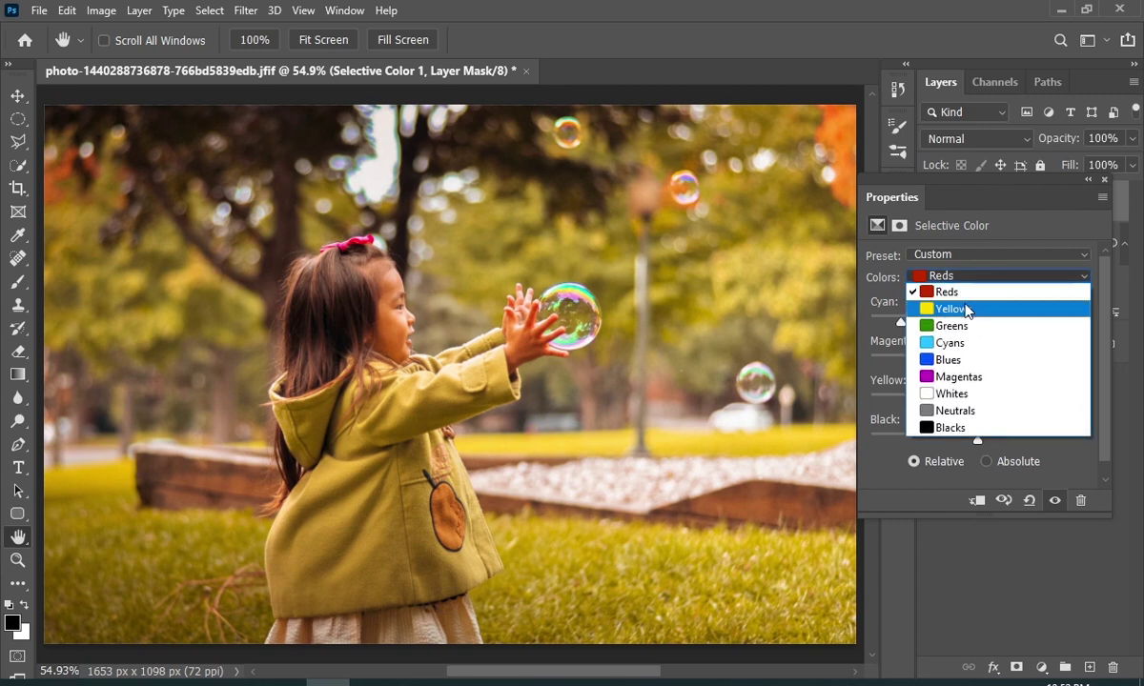
pyautogui.click(963, 310)
pyautogui.moveTo(977, 322); pyautogui.dragTo(1031, 325)
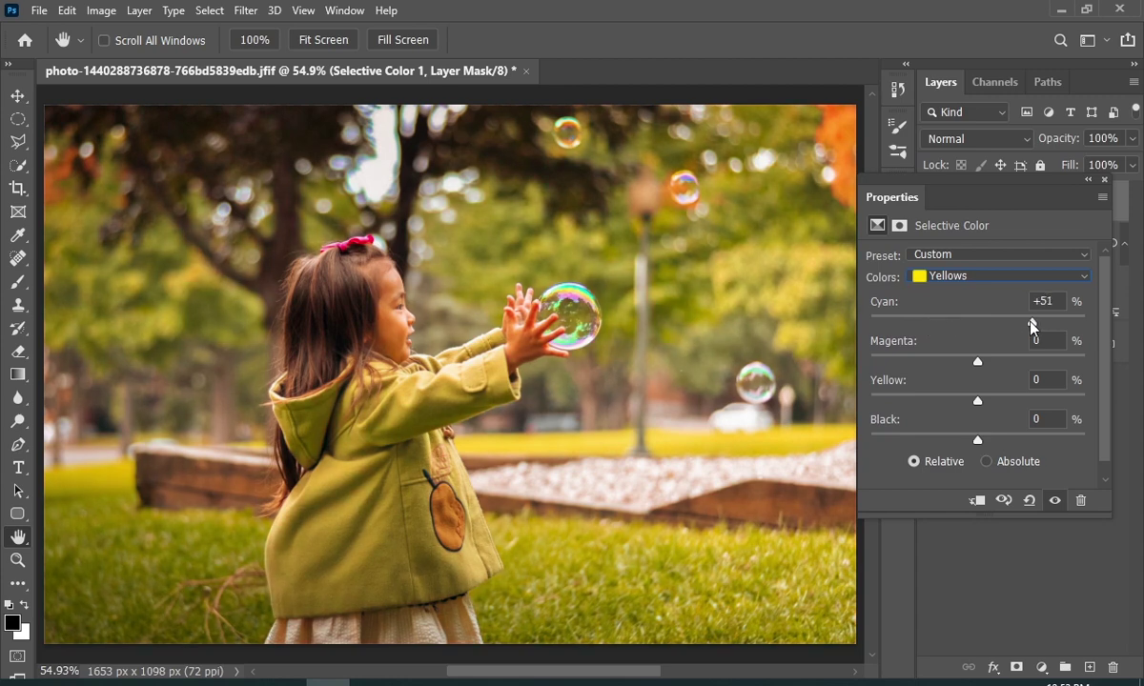
pyautogui.moveTo(960, 323); pyautogui.dragTo(1008, 359)
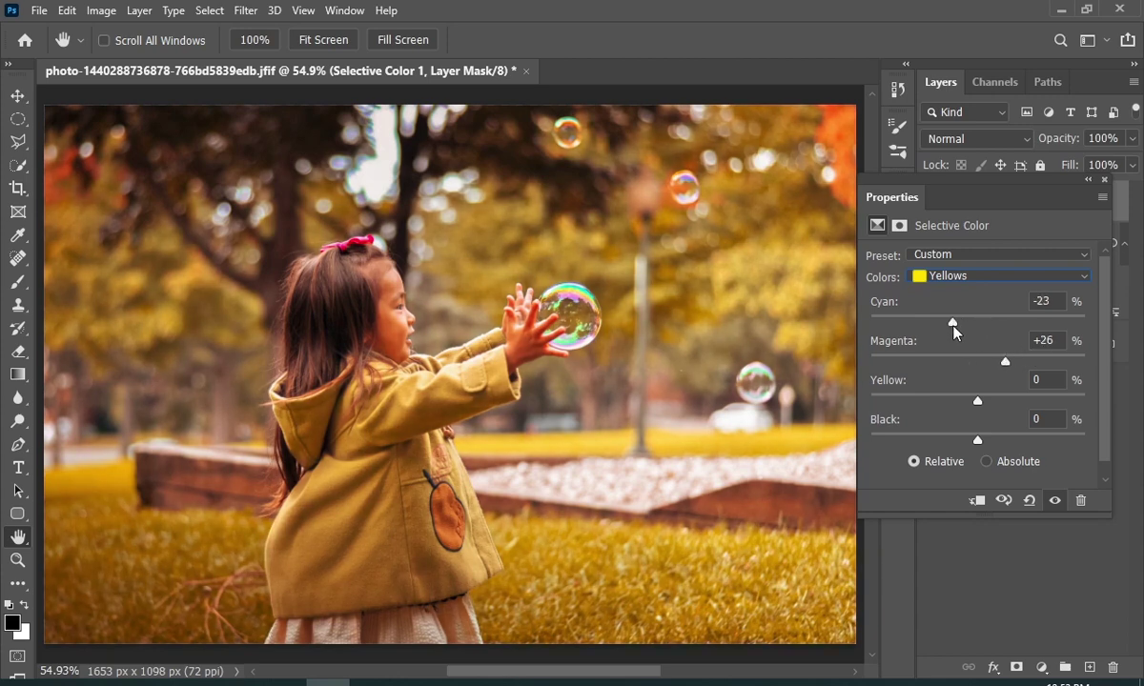
pyautogui.moveTo(955, 329); pyautogui.dragTo(964, 325)
# Soften the Reds adjustment by bringing Cyan closer to zero and slightly lowering Magenta
pyautogui.click(963, 276)
pyautogui.click(939, 275)
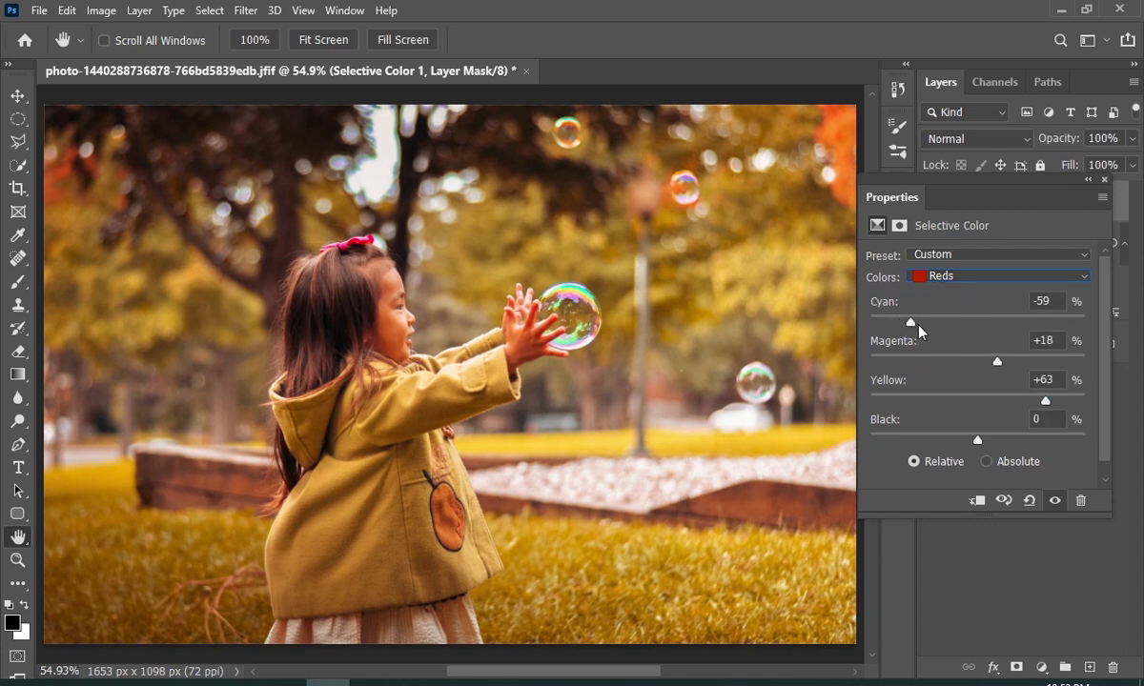
pyautogui.moveTo(920, 330); pyautogui.dragTo(942, 325)
pyautogui.moveTo(997, 362); pyautogui.dragTo(986, 367)
# Raise the Yellow amount to +64 in the Yellows range of the Selective Color layer
pyautogui.click(970, 277)
pyautogui.click(972, 307)
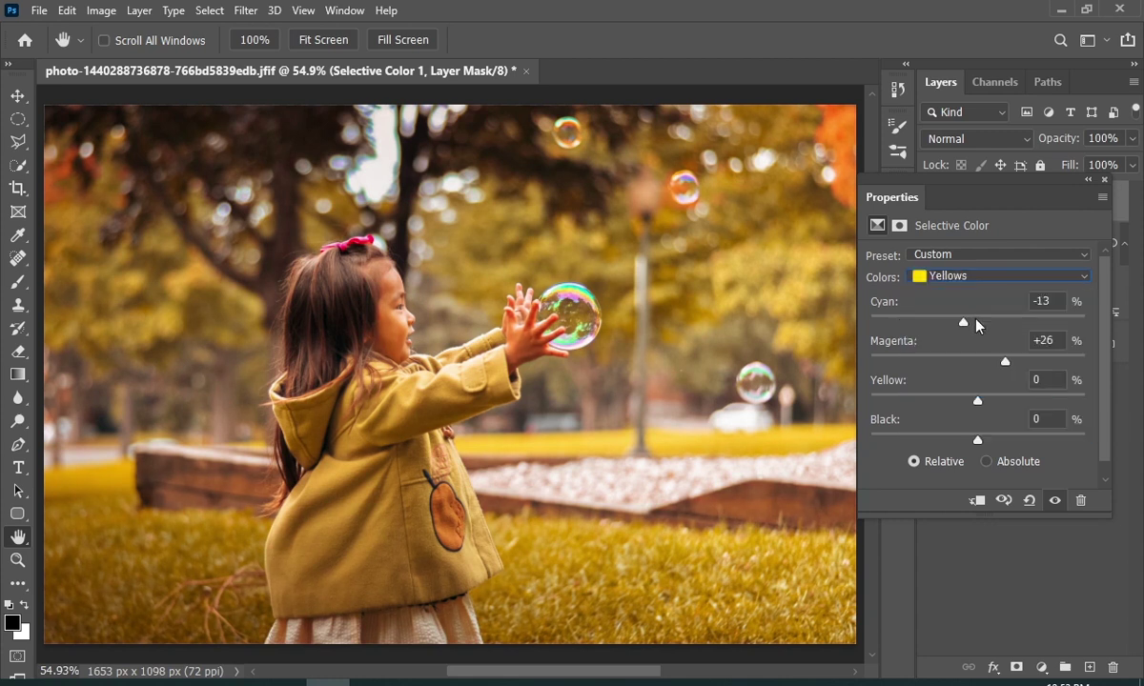
pyautogui.moveTo(984, 401); pyautogui.dragTo(1047, 394)
# Adjust the Greens of the Selective Color layer to Cyan -33, Magenta -63 and Yellow +55
pyautogui.click(982, 276)
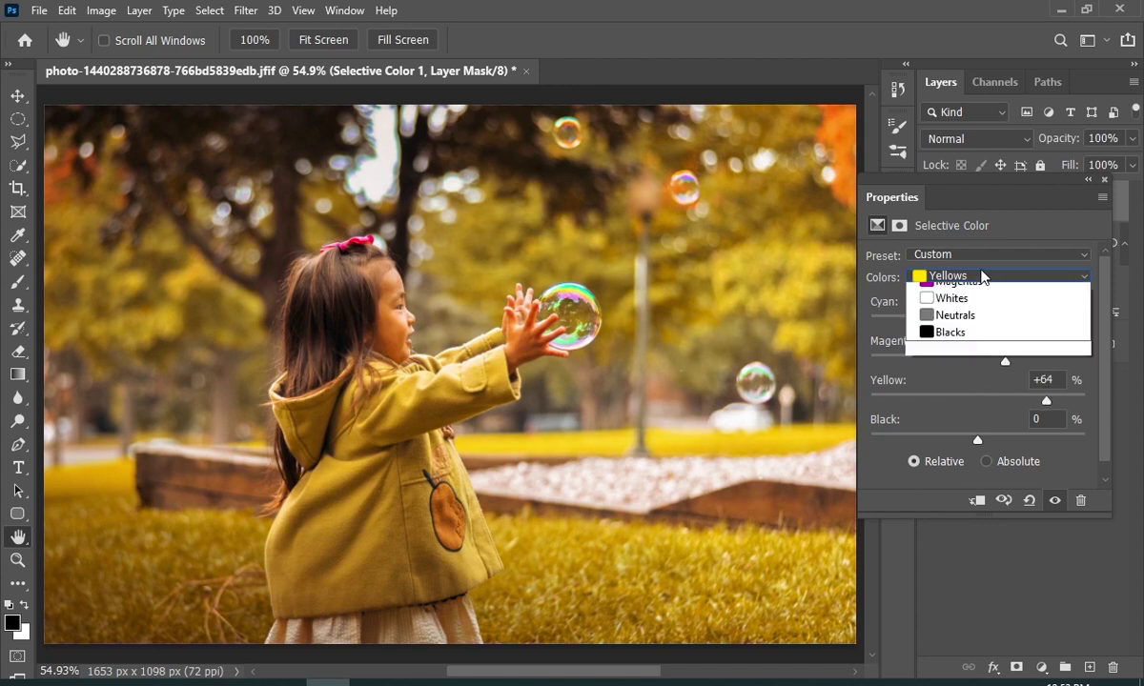
pyautogui.click(974, 332)
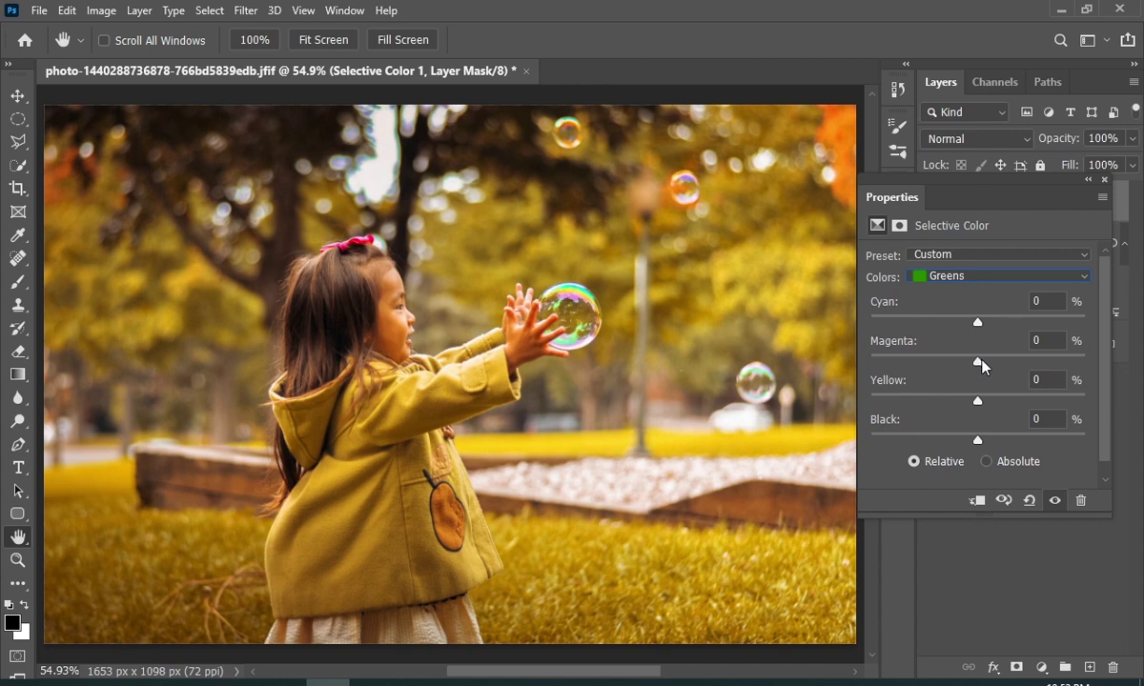
pyautogui.moveTo(978, 362); pyautogui.dragTo(909, 363)
pyautogui.moveTo(973, 319); pyautogui.dragTo(942, 323)
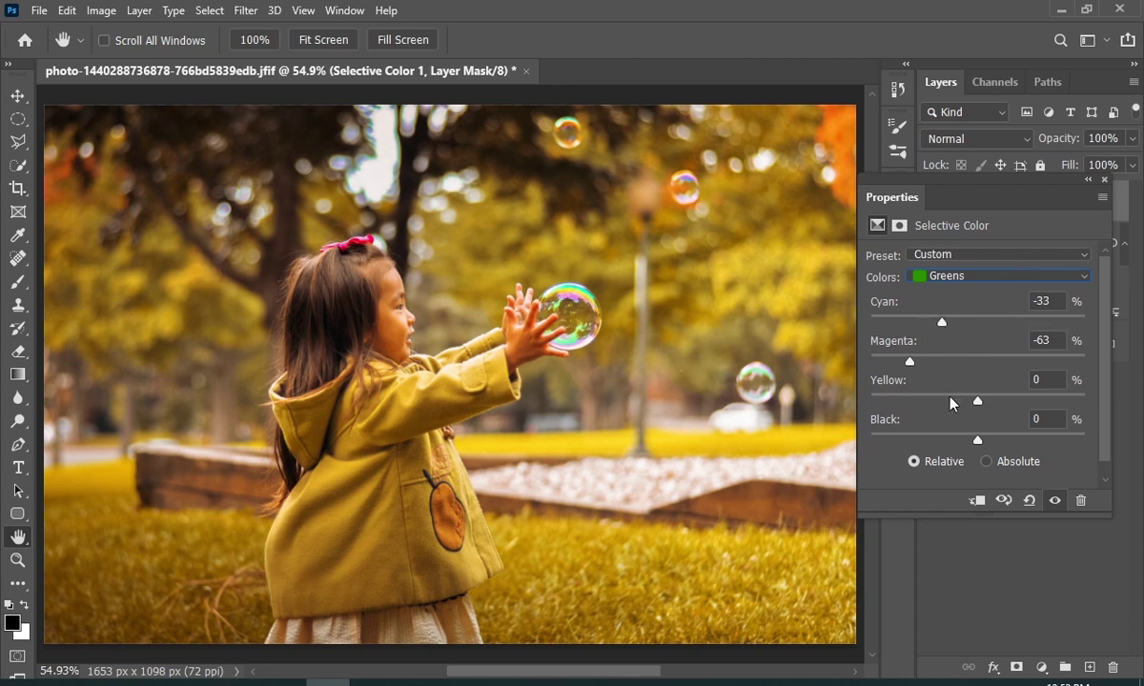
pyautogui.moveTo(977, 401); pyautogui.dragTo(1027, 415)
# Adjust the Cyans of the Selective Color layer to Cyan -42, Magenta -49 and Yellow +58
pyautogui.click(1001, 277)
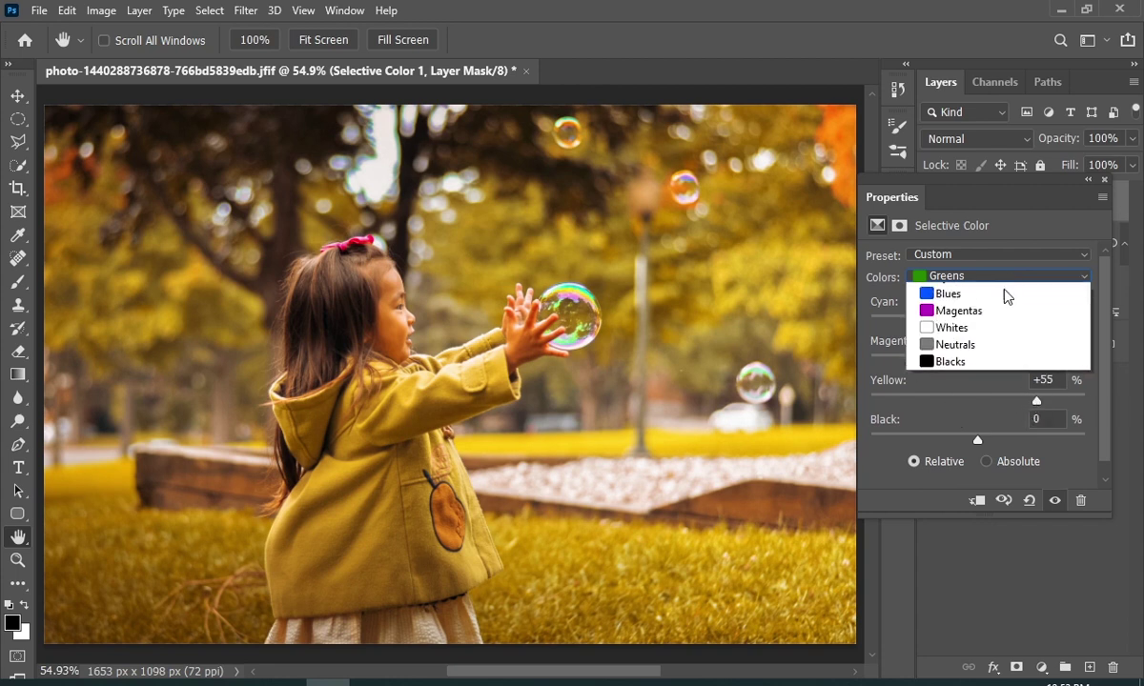
pyautogui.click(1001, 343)
pyautogui.moveTo(977, 321); pyautogui.dragTo(932, 323)
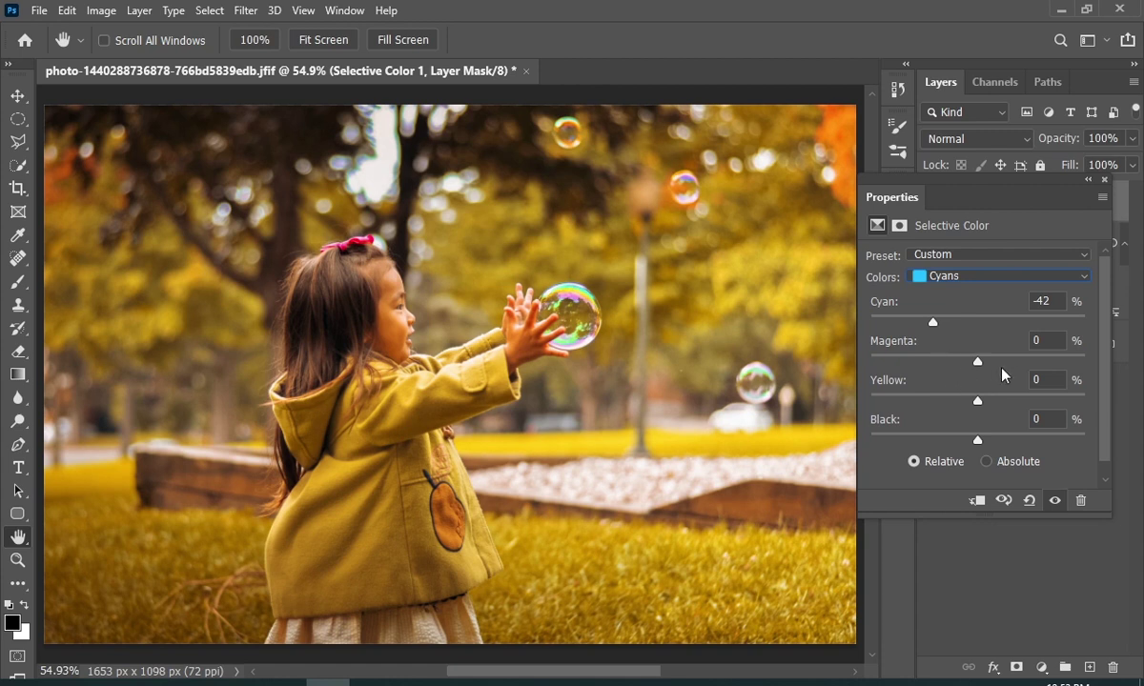
pyautogui.moveTo(977, 362); pyautogui.dragTo(924, 366)
pyautogui.moveTo(975, 405); pyautogui.dragTo(1040, 410)
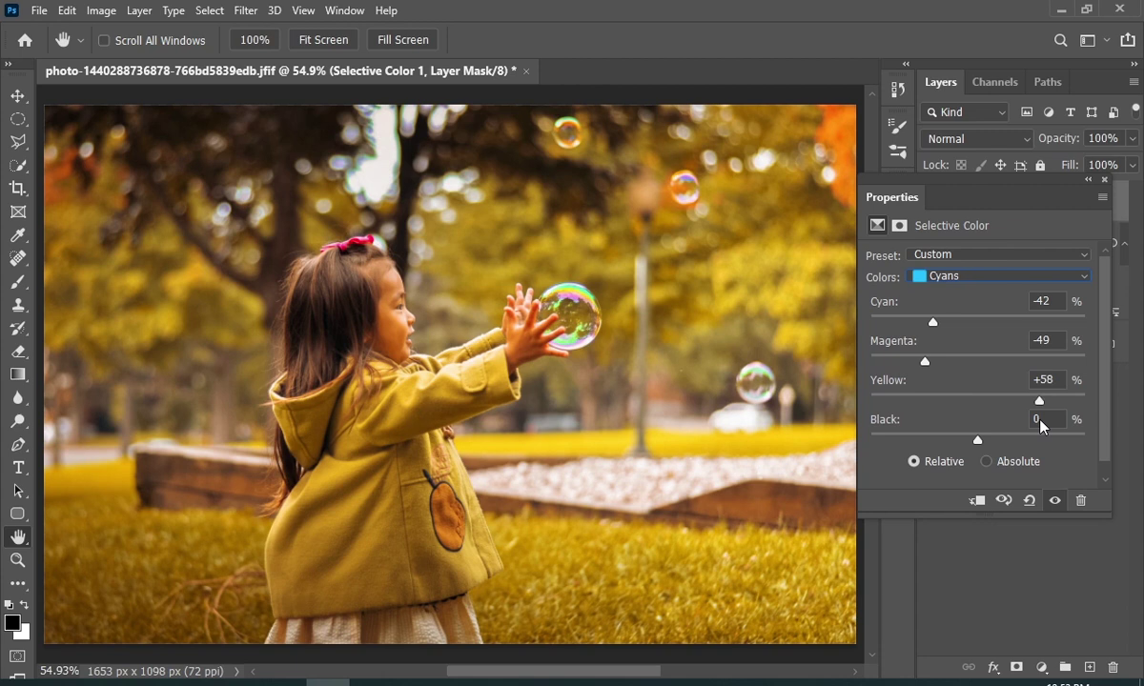
# Adjust the Blues of the Selective Color layer, setting their Yellow amount to +27
pyautogui.click(990, 276)
pyautogui.click(944, 355)
pyautogui.moveTo(977, 322); pyautogui.dragTo(996, 419)
# Adjust the Magentas of the Selective Color layer to Cyan +34, Magenta +23 and Yellow +69
pyautogui.click(982, 276)
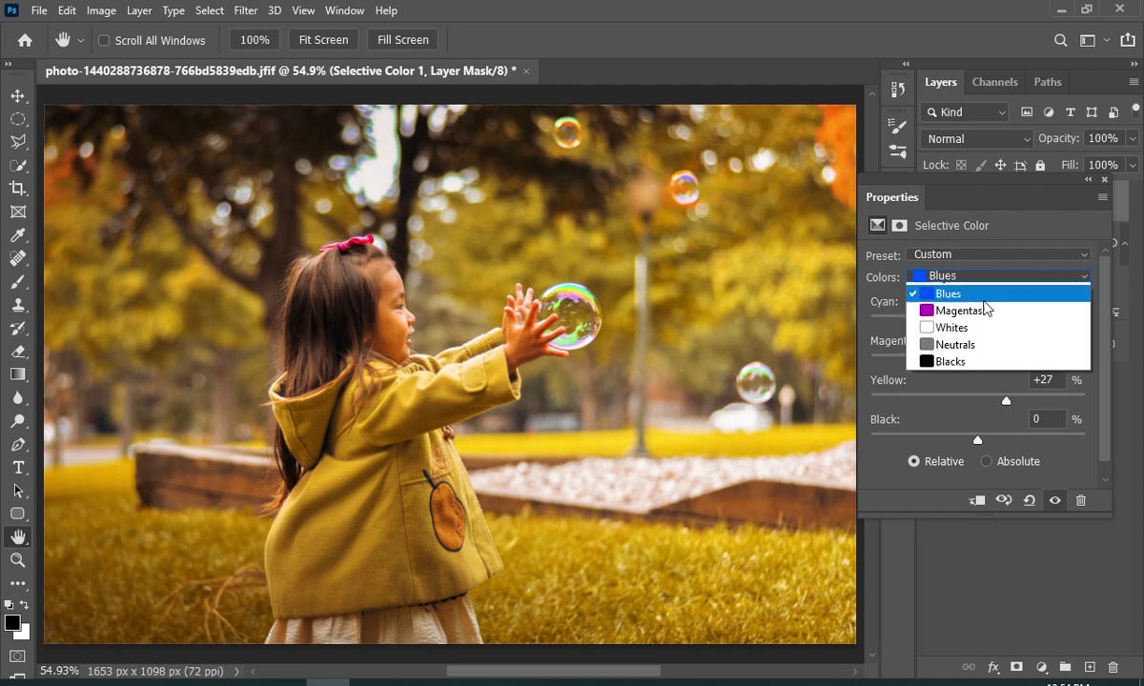
pyautogui.click(982, 375)
pyautogui.moveTo(978, 361); pyautogui.dragTo(1016, 374)
pyautogui.moveTo(959, 402); pyautogui.dragTo(1050, 403)
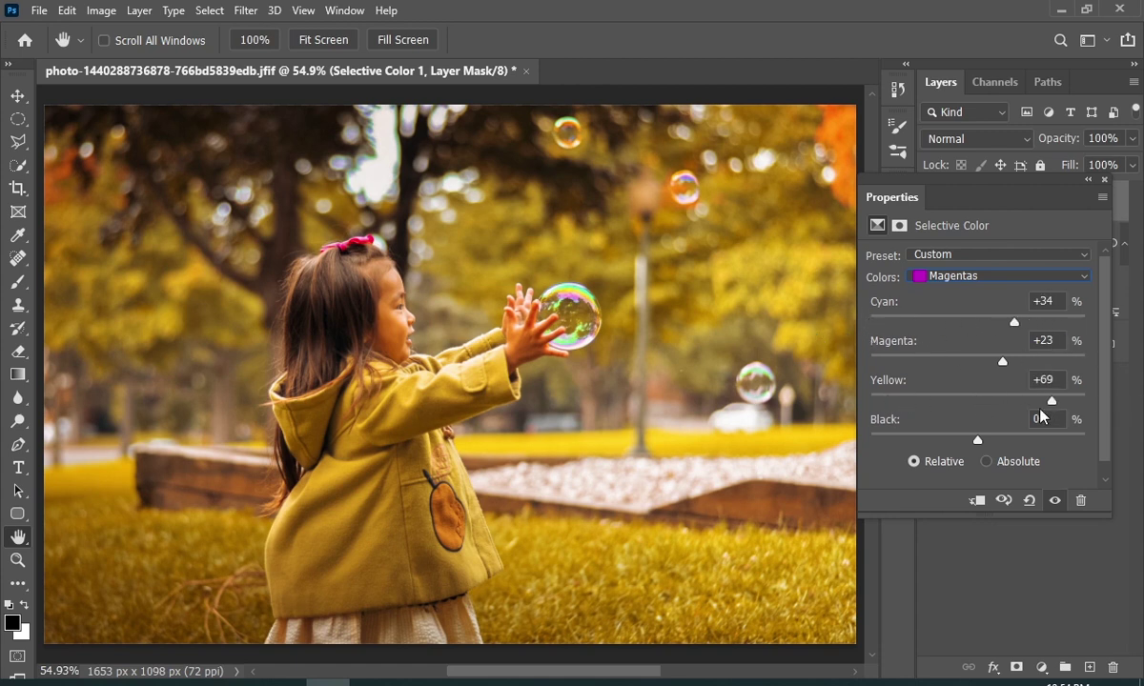
# Adjust the Whites of the Selective Color layer by raising Cyan and Yellow and lowering Magenta
pyautogui.click(966, 278)
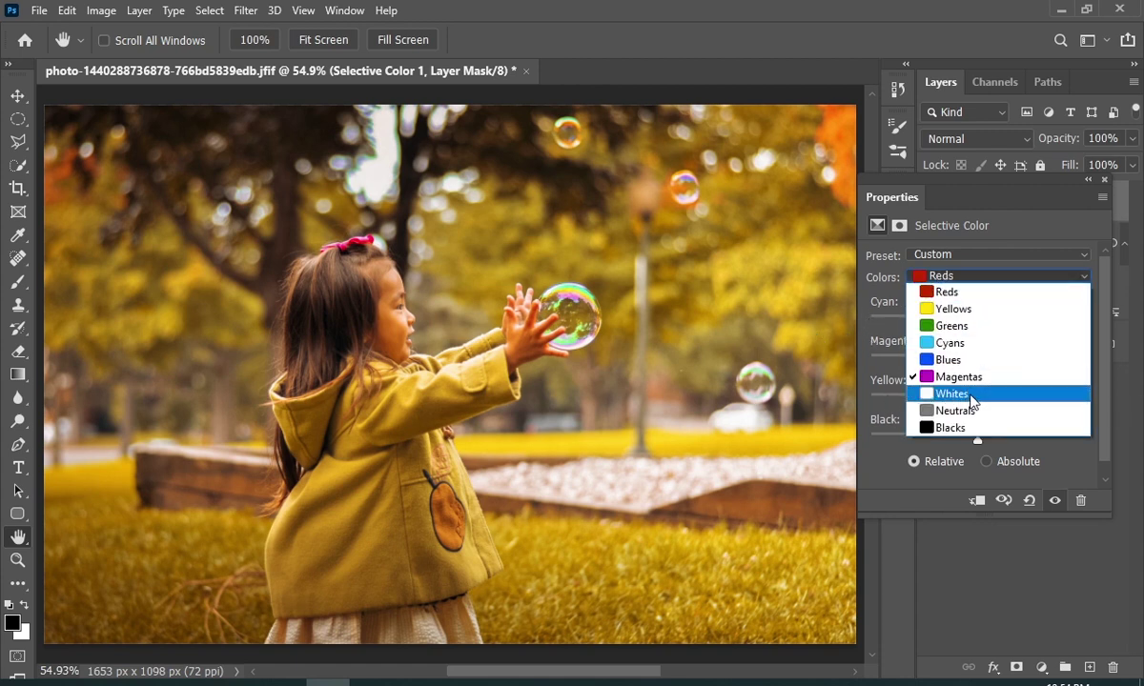
pyautogui.click(979, 395)
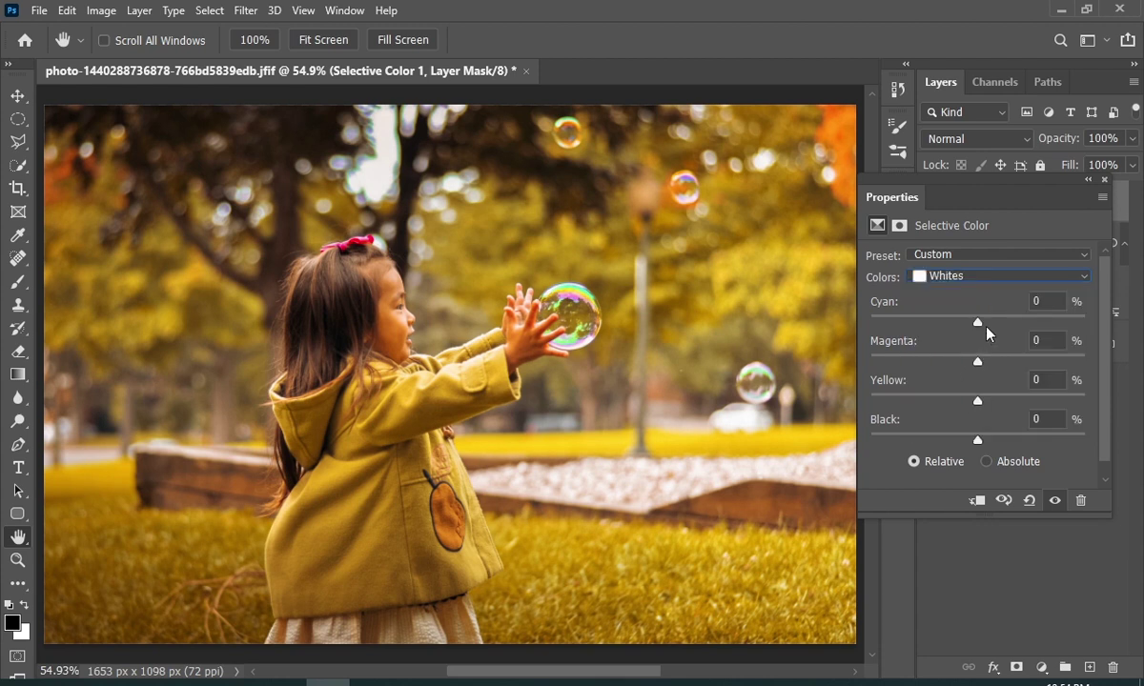
pyautogui.moveTo(911, 334); pyautogui.dragTo(1065, 338)
pyautogui.moveTo(979, 360); pyautogui.dragTo(937, 367)
pyautogui.moveTo(980, 408); pyautogui.dragTo(1018, 396)
# Collapse and dock the adjustment properties, and compare the photo with and without the Selective Color layer
pyautogui.click(1088, 179)
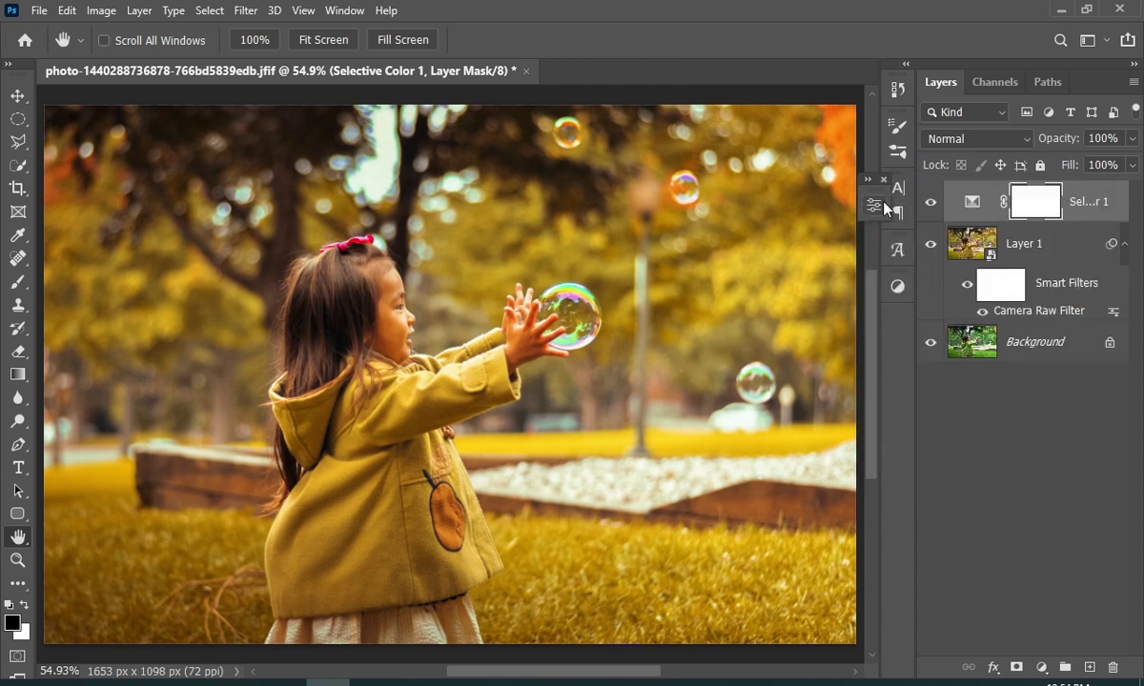
pyautogui.moveTo(876, 196); pyautogui.dragTo(911, 348)
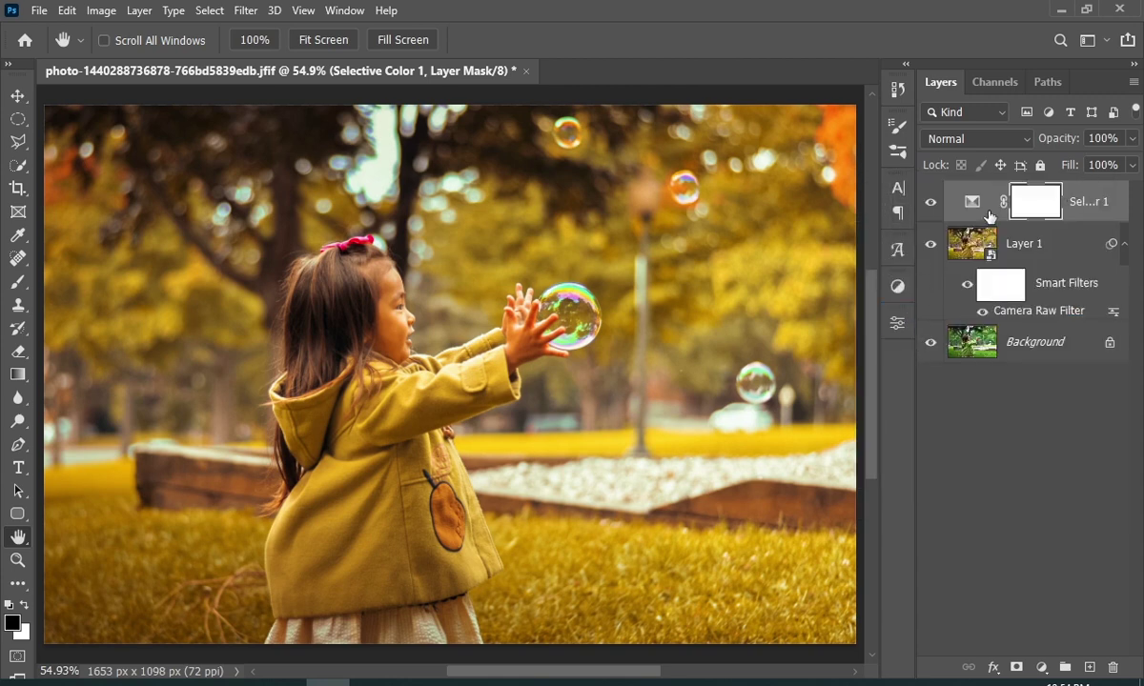
pyautogui.click(933, 204)
pyautogui.click(933, 204)
# Set up the Brush tool with a soft round tip of 58 px and 0% hardness
pyautogui.press('z')
pyautogui.moveTo(413, 317); pyautogui.dragTo(470, 280)
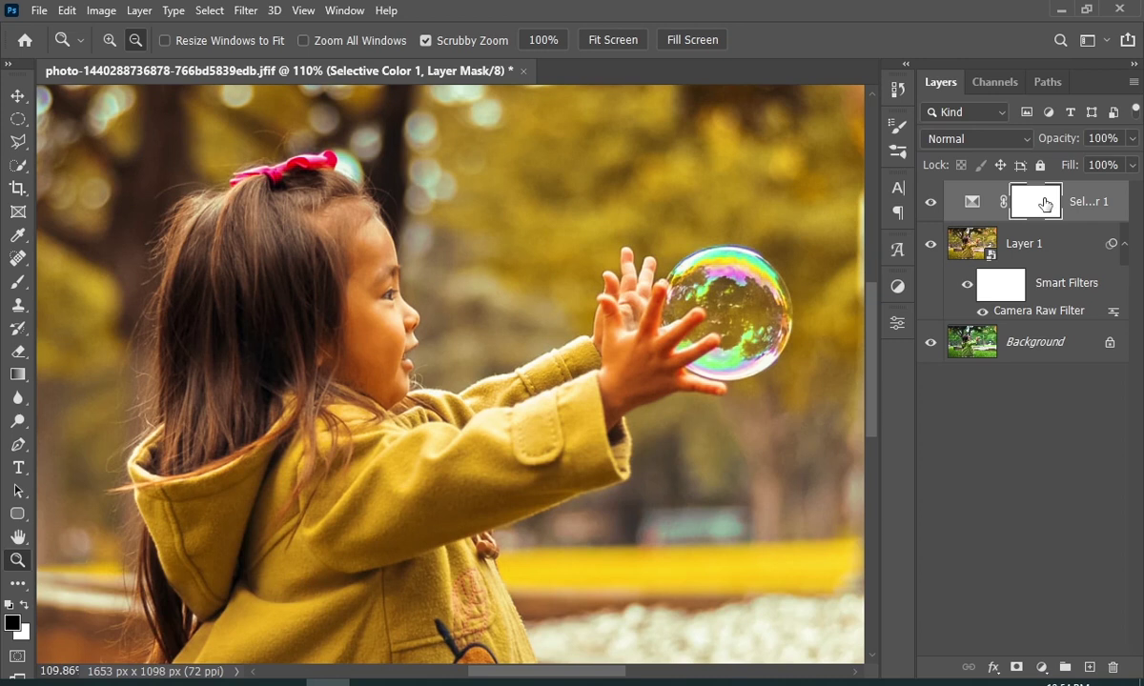
pyautogui.click(17, 282)
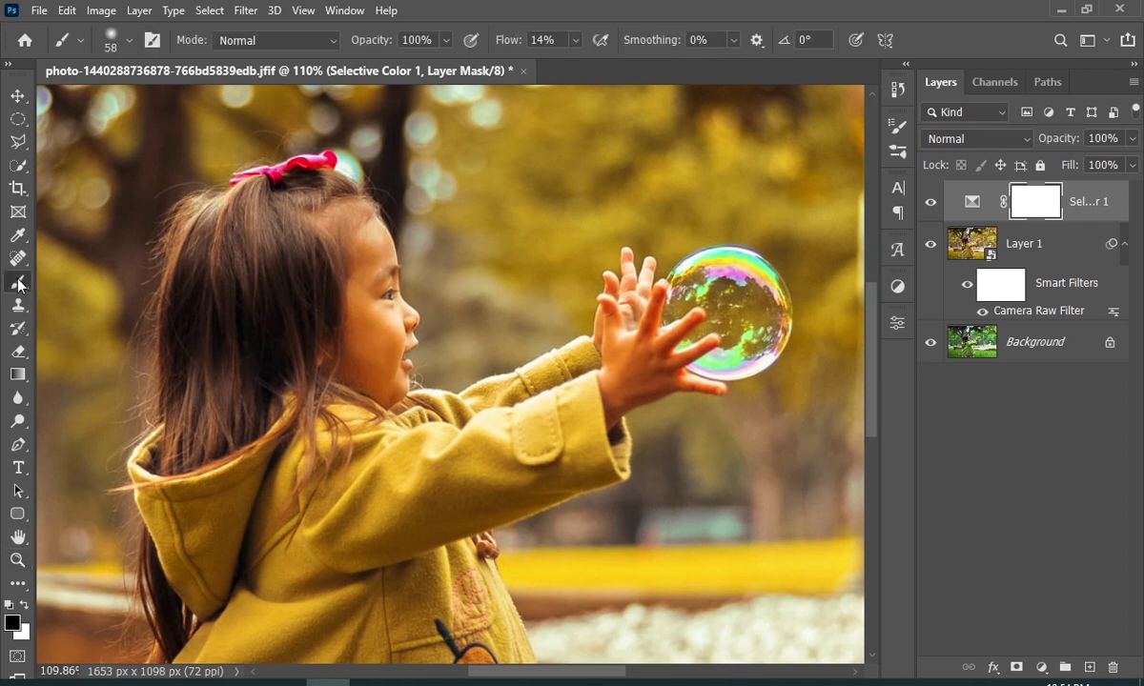
pyautogui.click(128, 40)
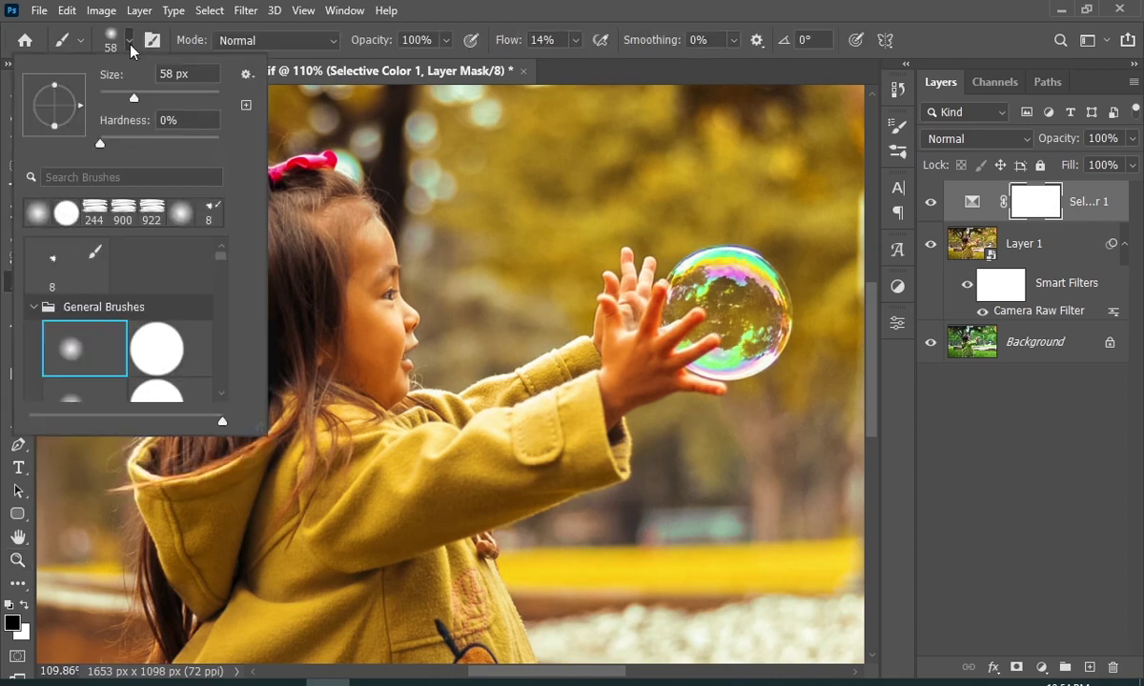
pyautogui.click(74, 349)
pyautogui.click(1118, 504)
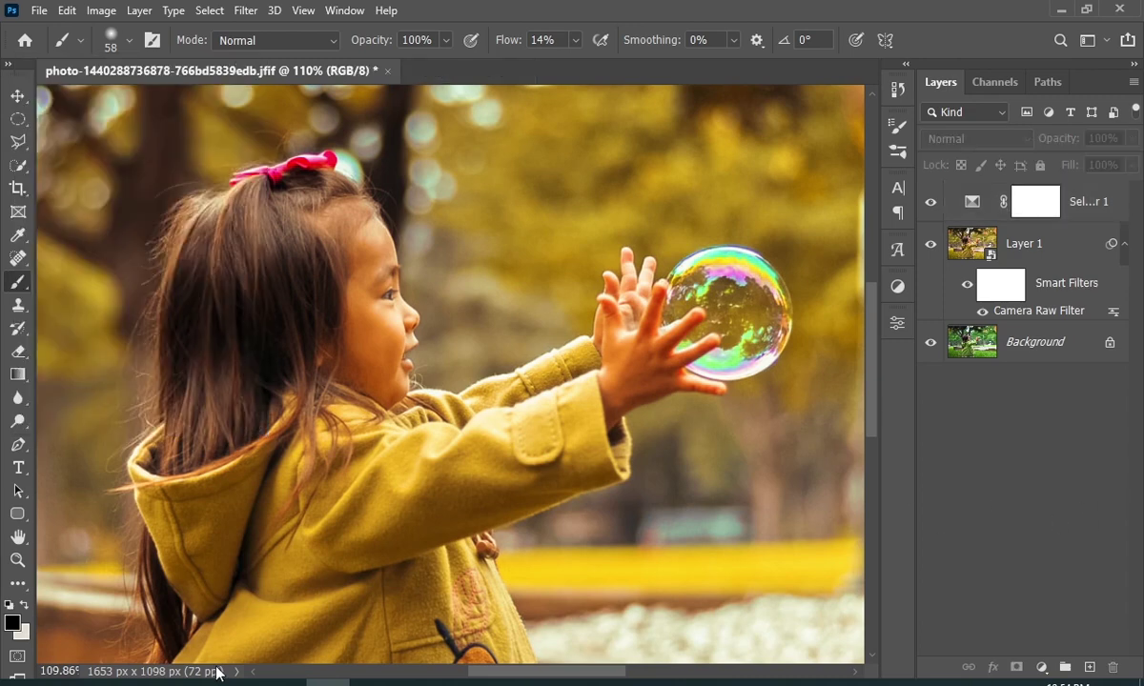
# Paint black on the Selective Color layer's mask over the girl's face and hands at 15% flow
pyautogui.click(14, 624)
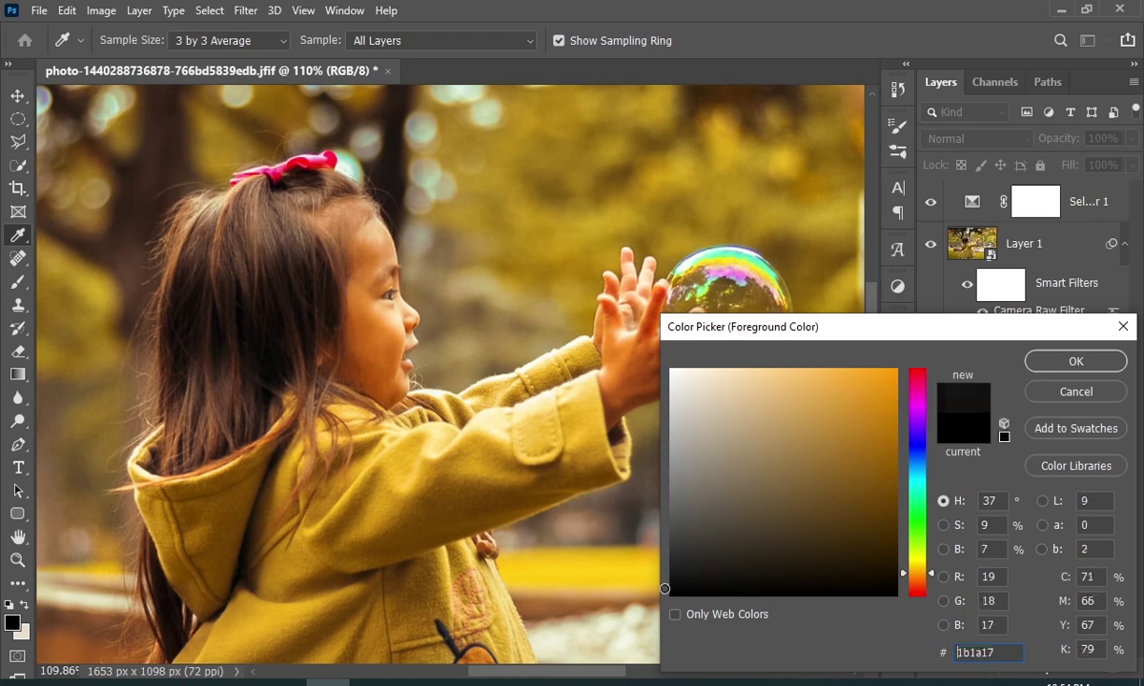
pyautogui.click(1035, 391)
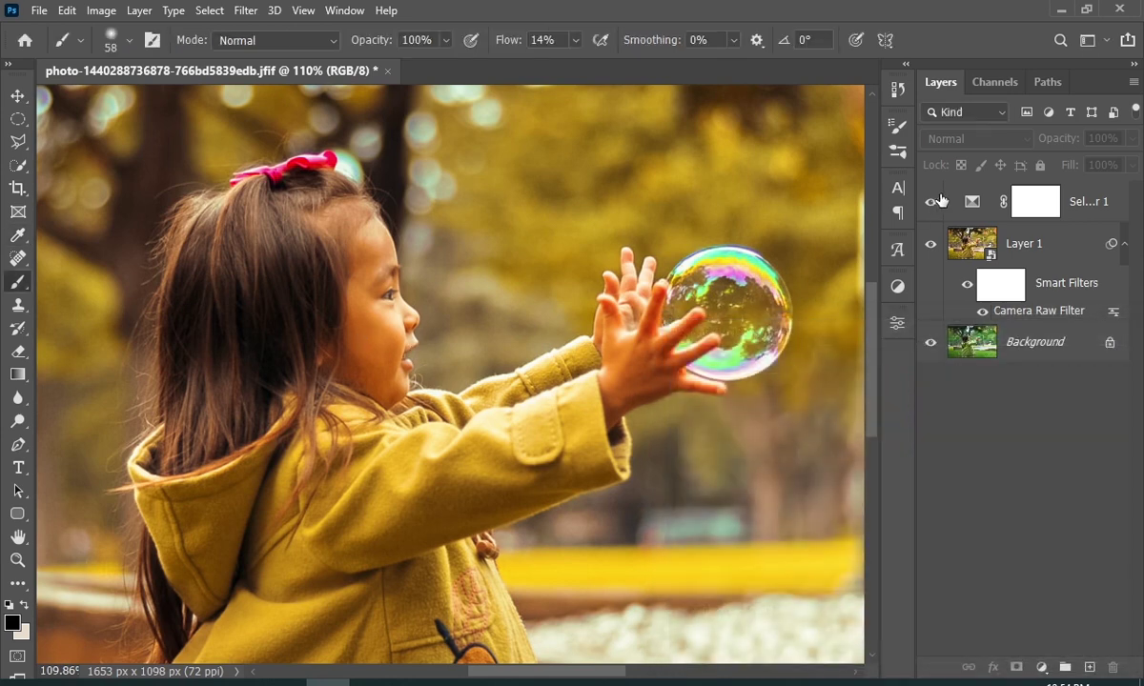
pyautogui.click(980, 197)
pyautogui.moveTo(324, 349)
pyautogui.mouseDown()
pyautogui.moveTo(354, 343)
pyautogui.moveTo(385, 388)
pyautogui.moveTo(385, 317)
pyautogui.moveTo(349, 315)
pyautogui.mouseUp()
pyautogui.moveTo(500, 42); pyautogui.dragTo(493, 54)
pyautogui.moveTo(371, 256)
pyautogui.mouseDown()
pyautogui.moveTo(376, 388)
pyautogui.moveTo(404, 317)
pyautogui.moveTo(407, 357)
pyautogui.moveTo(371, 289)
pyautogui.moveTo(357, 219)
pyautogui.moveTo(353, 319)
pyautogui.moveTo(366, 337)
pyautogui.moveTo(340, 358)
pyautogui.moveTo(378, 387)
pyautogui.moveTo(354, 357)
pyautogui.moveTo(543, 398)
pyautogui.moveTo(715, 388)
pyautogui.moveTo(616, 404)
pyautogui.moveTo(700, 336)
pyautogui.moveTo(658, 356)
pyautogui.moveTo(625, 399)
pyautogui.moveTo(653, 305)
pyautogui.moveTo(645, 379)
pyautogui.moveTo(612, 357)
pyautogui.moveTo(607, 302)
pyautogui.moveTo(624, 356)
pyautogui.moveTo(618, 319)
pyautogui.moveTo(613, 358)
pyautogui.moveTo(604, 283)
pyautogui.moveTo(615, 394)
pyautogui.moveTo(639, 283)
pyautogui.moveTo(656, 350)
pyautogui.moveTo(680, 307)
pyautogui.moveTo(662, 316)
pyautogui.moveTo(667, 288)
pyautogui.moveTo(706, 392)
pyautogui.moveTo(633, 395)
pyautogui.moveTo(601, 415)
pyautogui.moveTo(617, 364)
pyautogui.moveTo(598, 369)
pyautogui.moveTo(604, 329)
pyautogui.moveTo(583, 346)
pyautogui.moveTo(399, 378)
pyautogui.mouseUp()
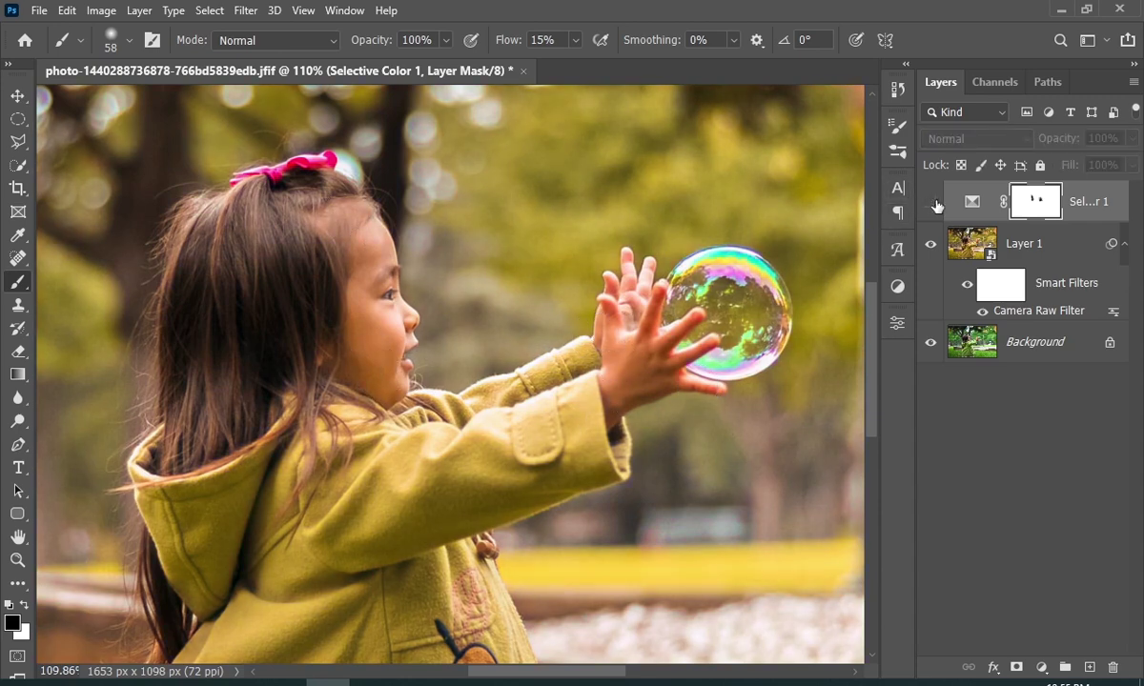
# Merge the Selective Color adjustment layer and Layer 1 into a single layer
pyautogui.hotkey('ctrl', '0')
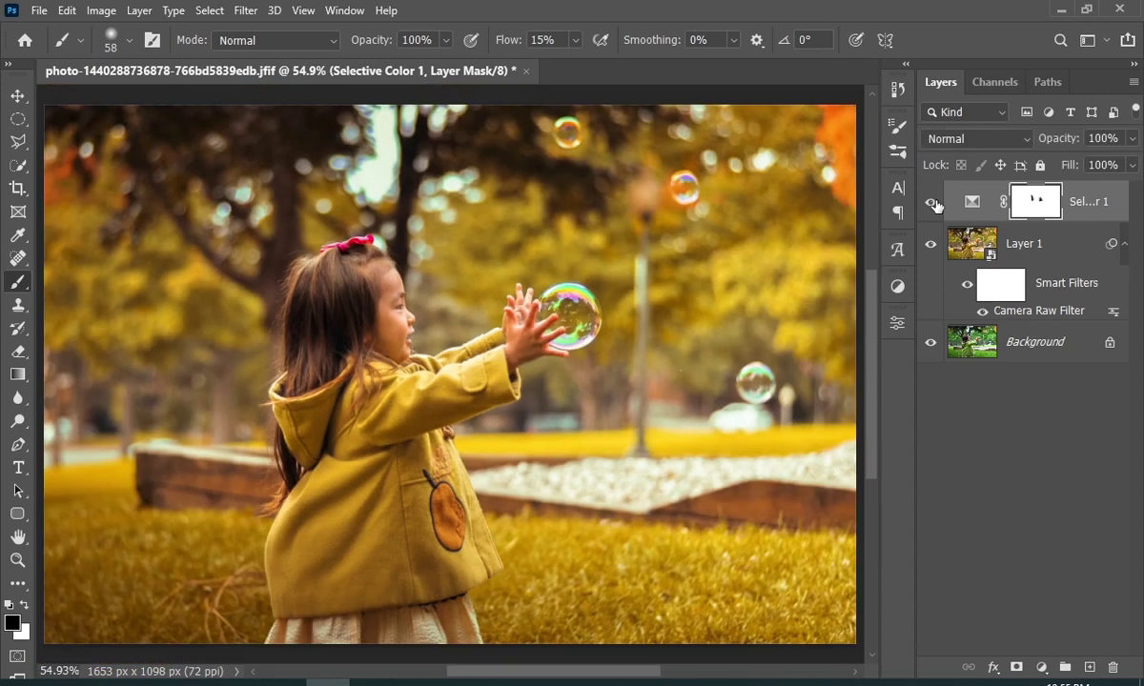
pyautogui.keyDown('ctrl'); pyautogui.click(1075, 249); pyautogui.keyUp('ctrl')
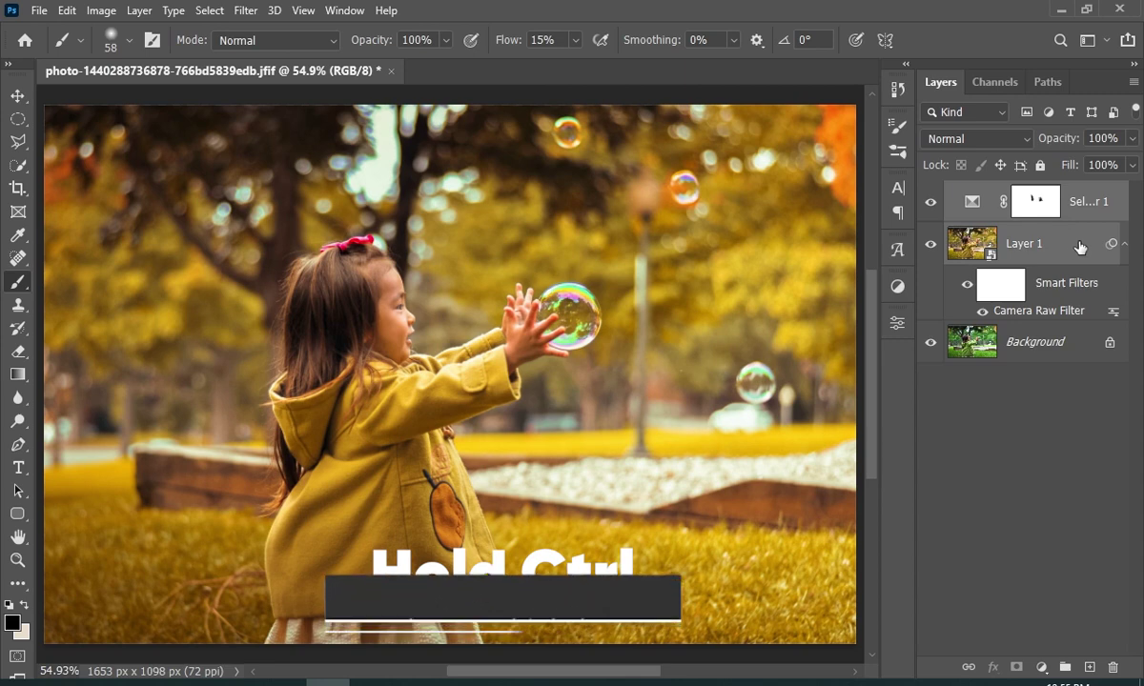
pyautogui.rightClick(1084, 244)
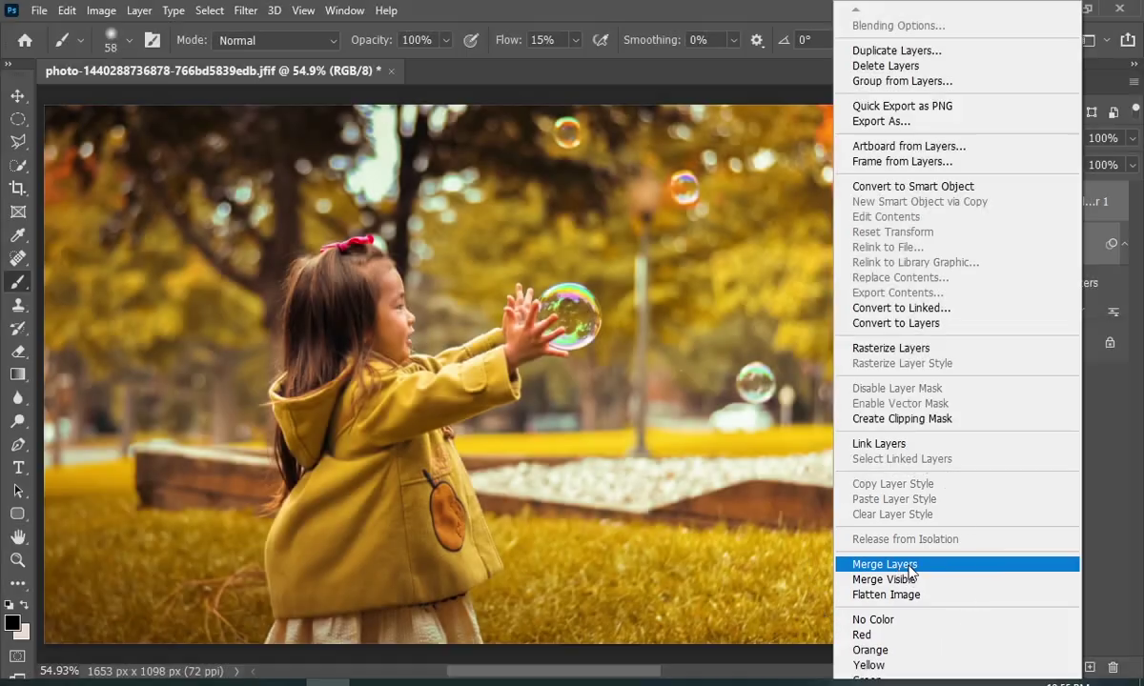
pyautogui.click(884, 564)
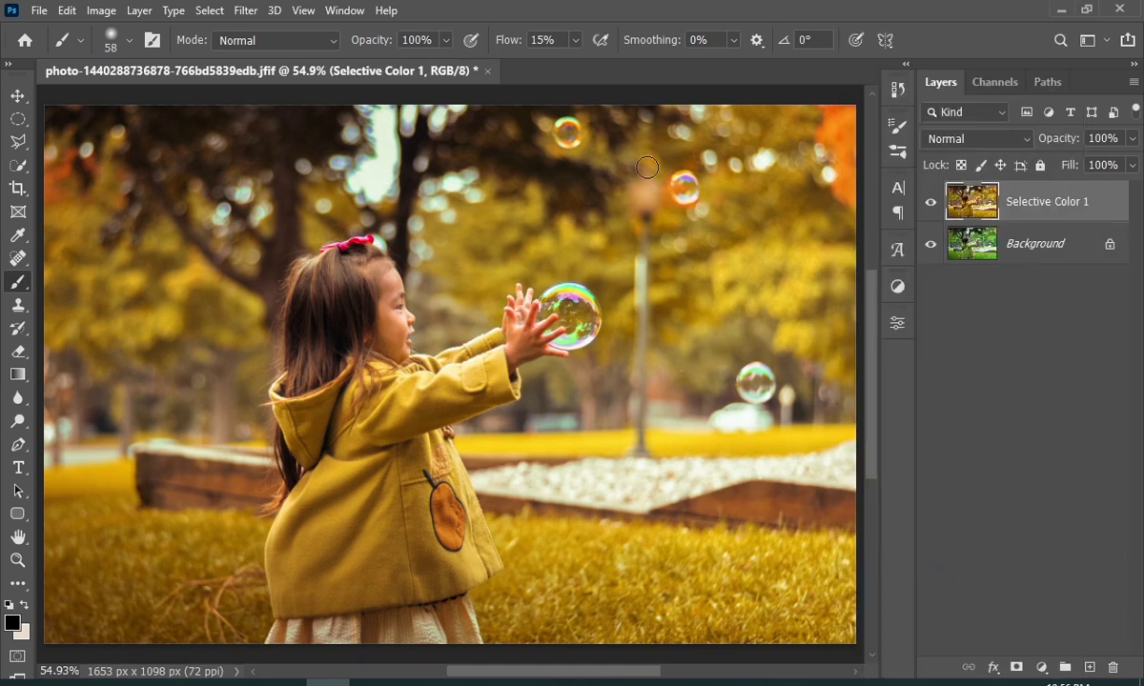
# Start an Iris Blur on the merged layer
pyautogui.click(247, 11)
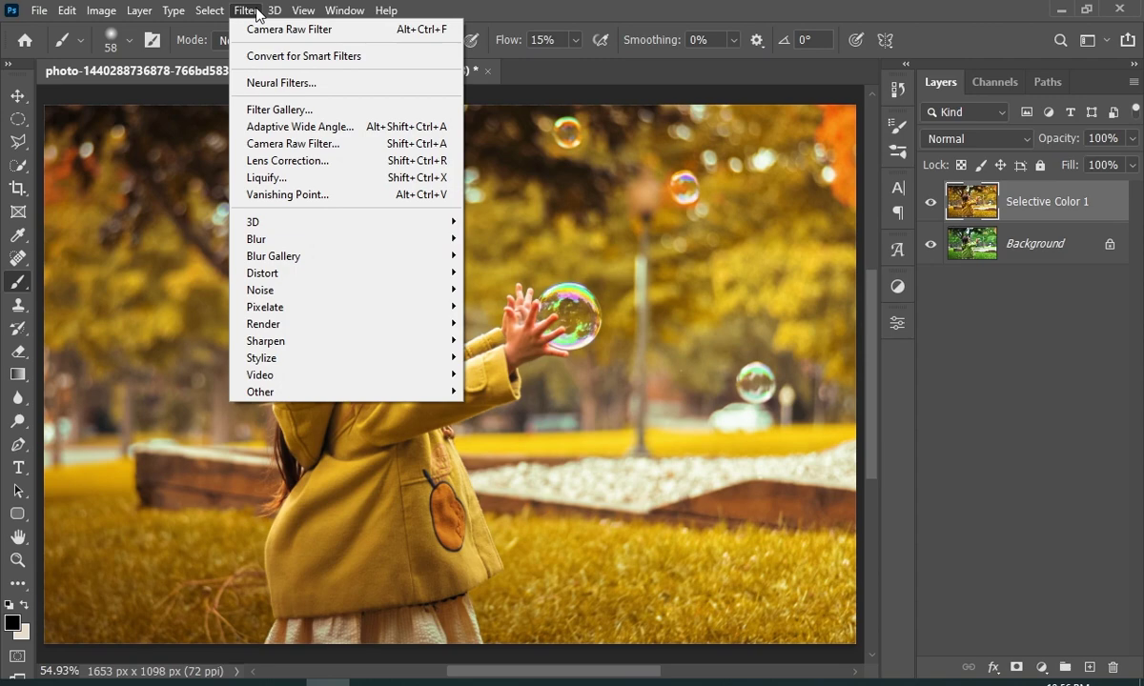
pyautogui.moveTo(286, 255)
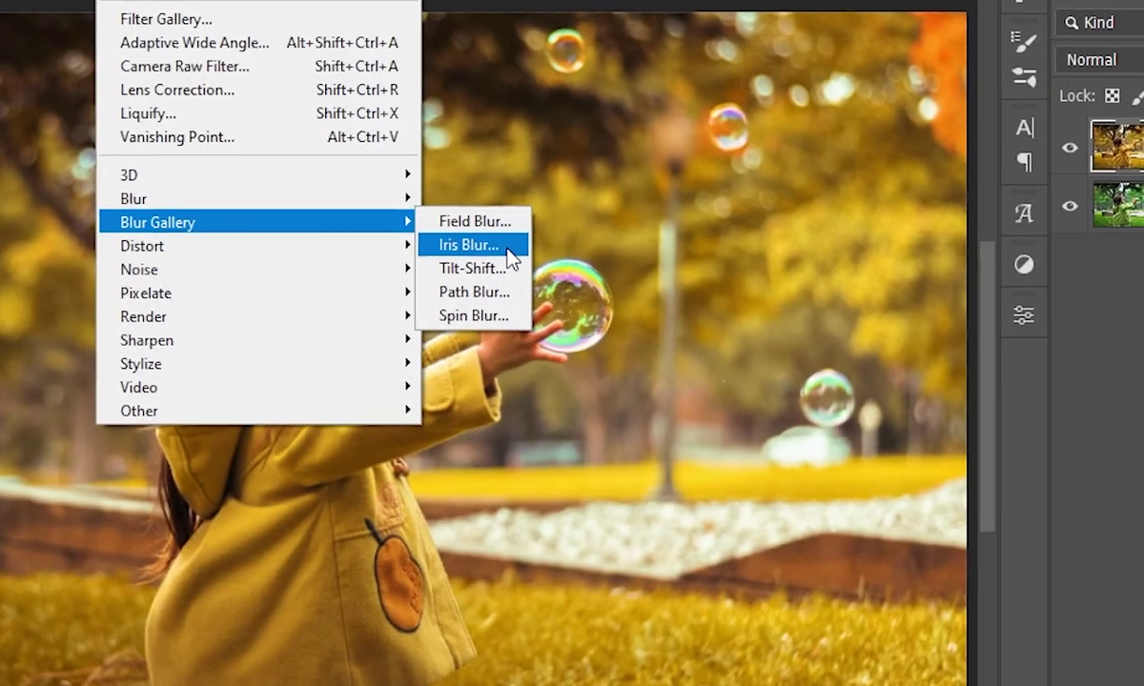
pyautogui.click(486, 242)
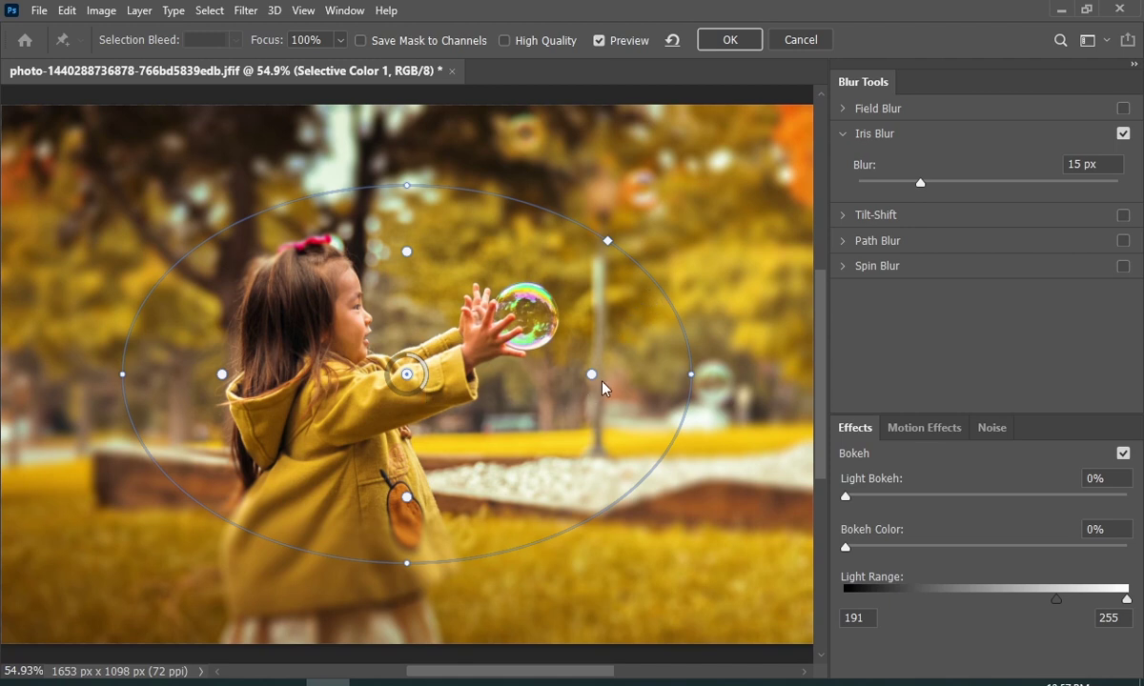
# Reshape and rotate the blur ellipse into a near circle around the girl, with the sharp zone covering her and the large bubble
pyautogui.moveTo(592, 375); pyautogui.dragTo(660, 375)
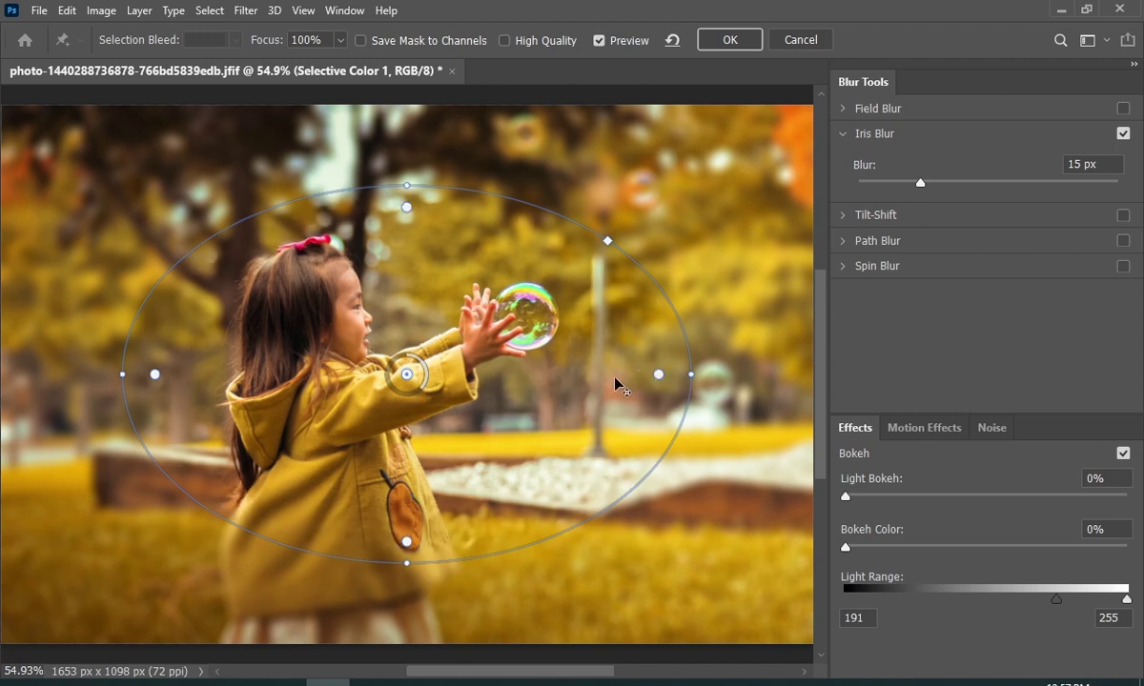
pyautogui.moveTo(661, 376); pyautogui.dragTo(502, 375)
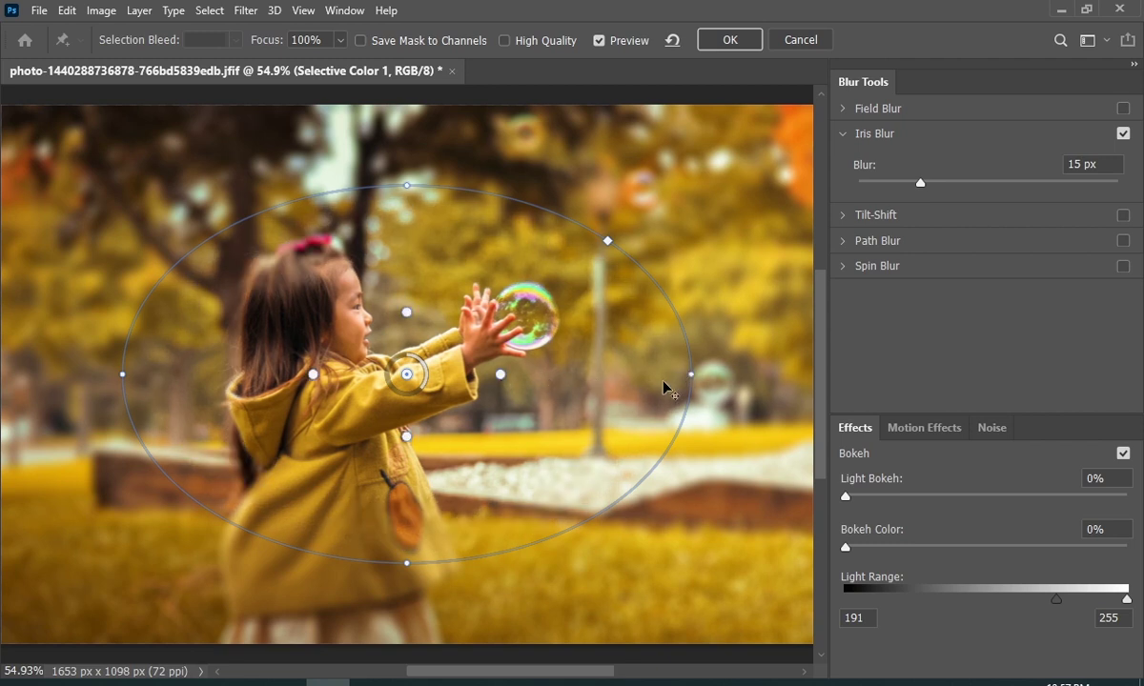
pyautogui.moveTo(692, 376)
pyautogui.mouseDown()
pyautogui.moveTo(590, 378)
pyautogui.moveTo(675, 362)
pyautogui.mouseUp()
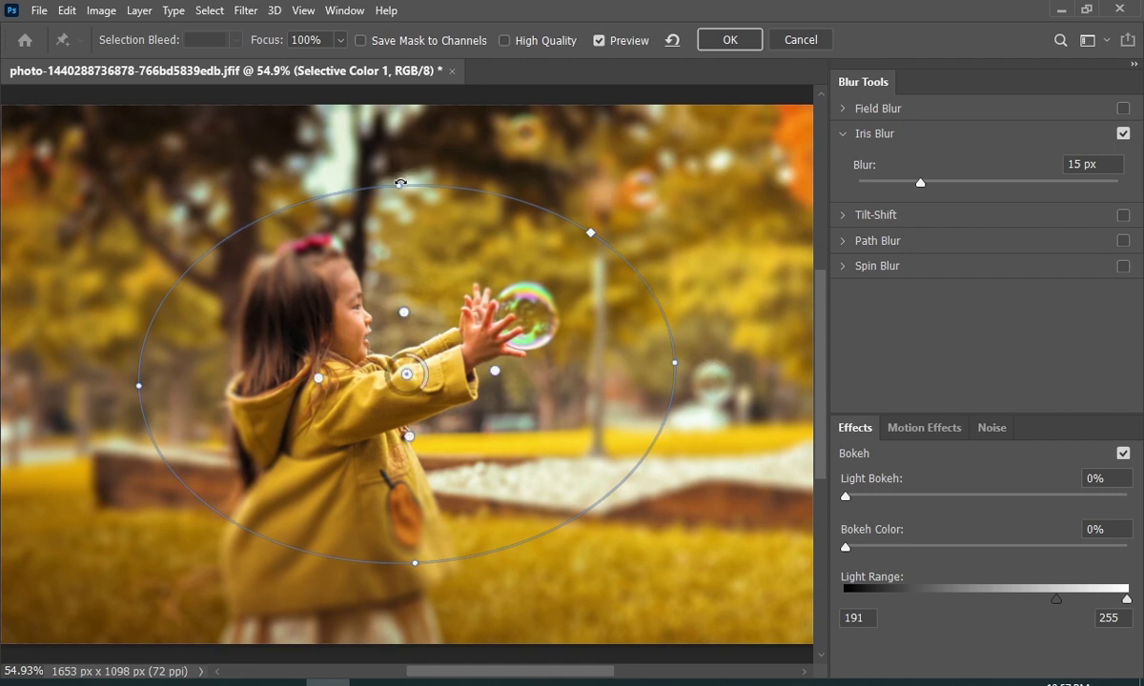
pyautogui.moveTo(400, 183); pyautogui.dragTo(138, 320)
pyautogui.moveTo(406, 373); pyautogui.dragTo(515, 417)
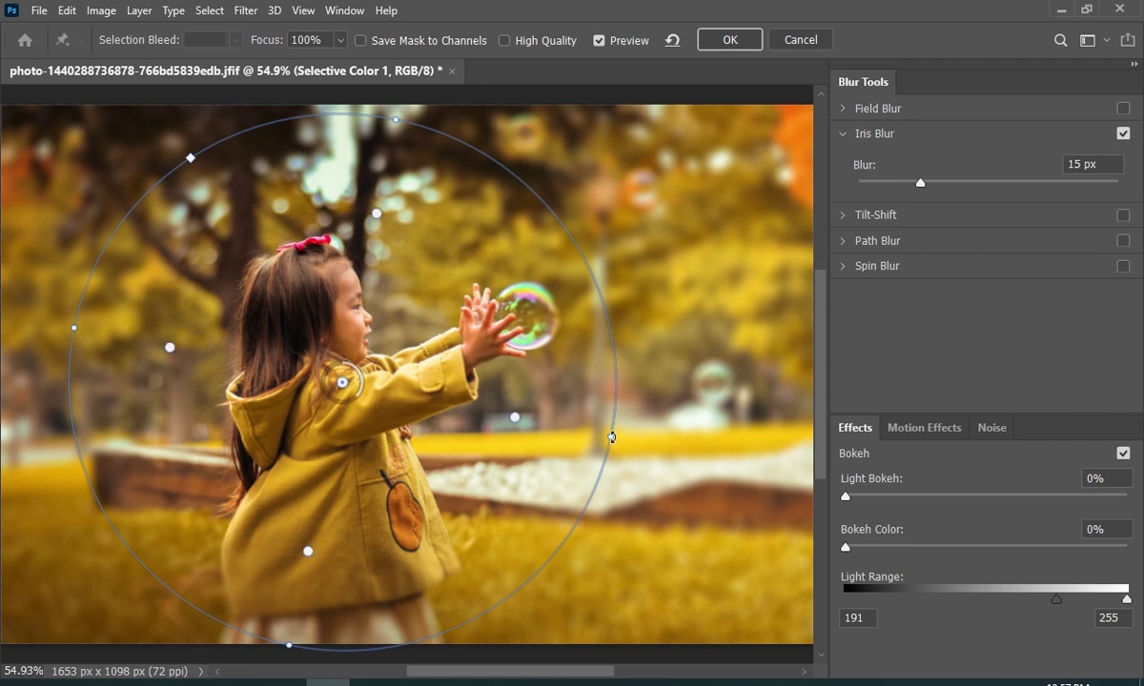
# Fine-tune the sharp zone, apply the Iris Blur at about 15 px and compare the result with the original photo
pyautogui.moveTo(305, 554); pyautogui.dragTo(306, 565)
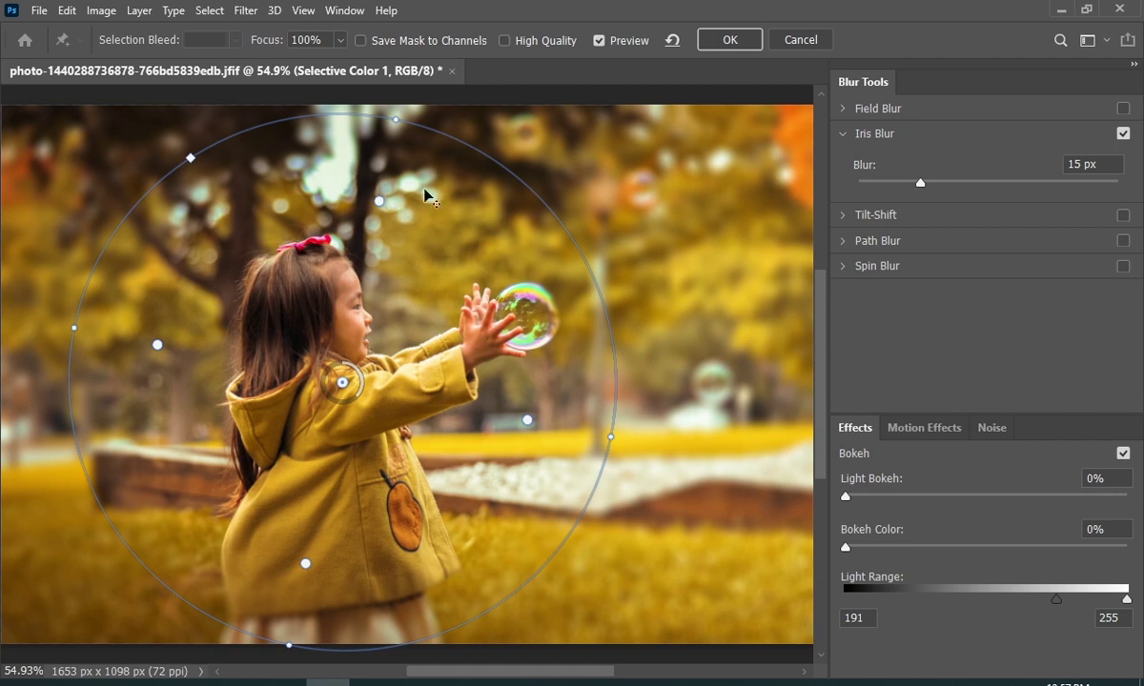
pyautogui.moveTo(158, 345); pyautogui.dragTo(162, 346)
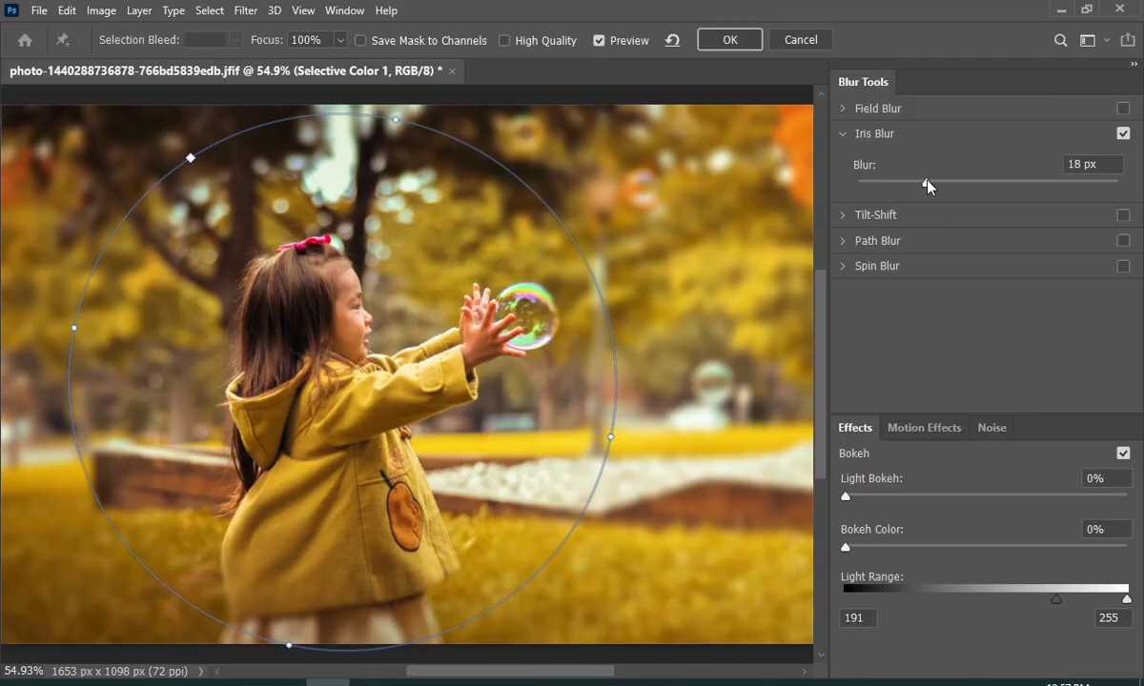
pyautogui.moveTo(928, 186)
pyautogui.mouseDown()
pyautogui.moveTo(988, 188)
pyautogui.moveTo(885, 185)
pyautogui.moveTo(919, 194)
pyautogui.mouseUp()
pyautogui.moveTo(158, 349); pyautogui.dragTo(168, 348)
pyautogui.click(741, 47)
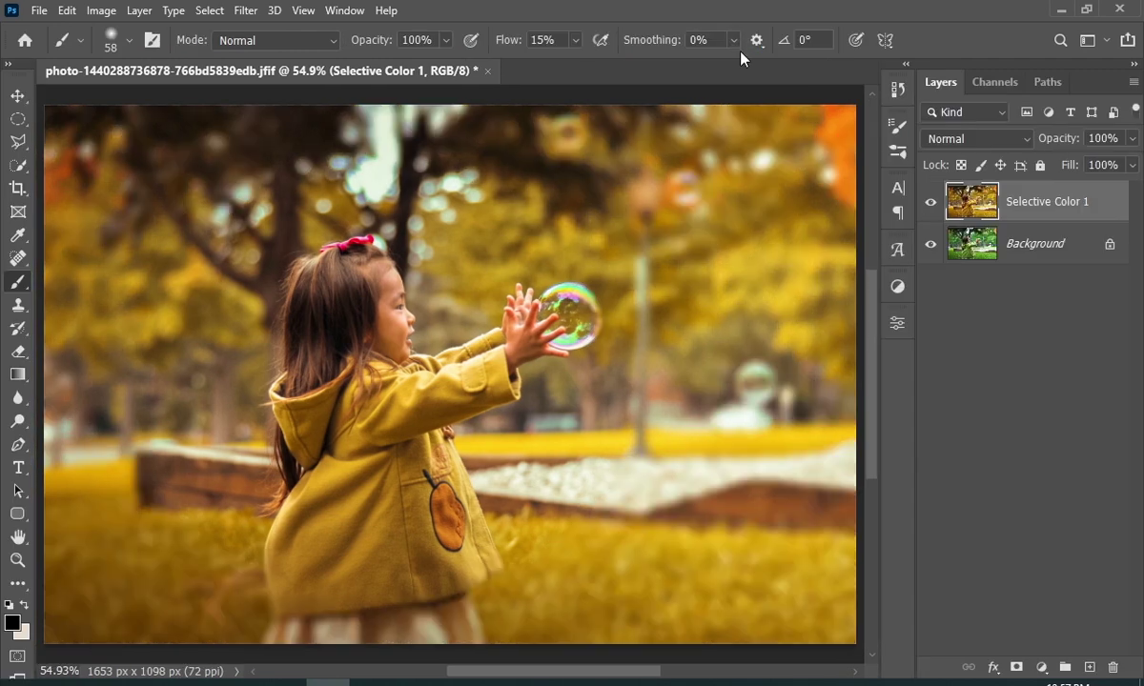
pyautogui.click(935, 204)
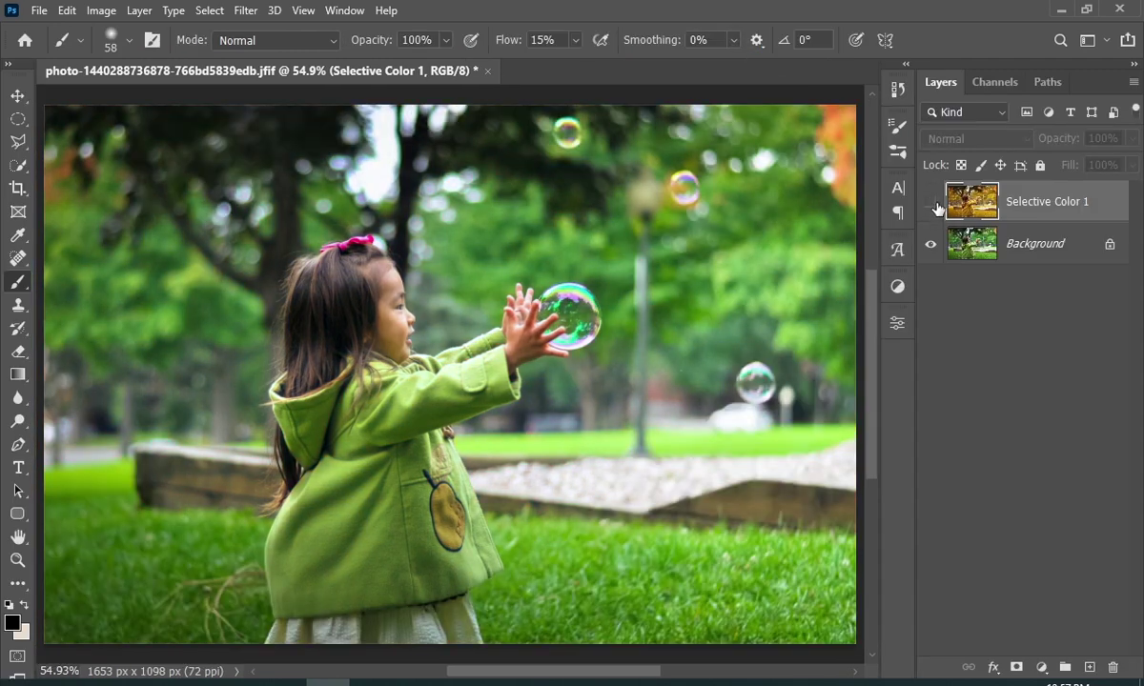
pyautogui.click(933, 204)
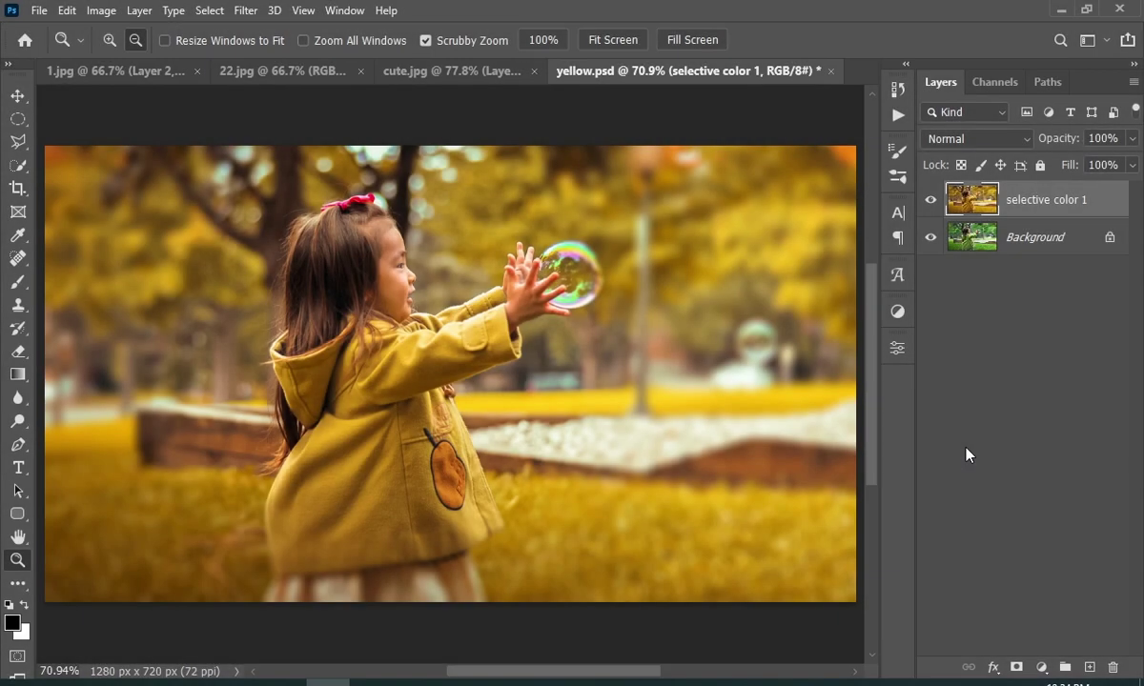
# Convert the selective color 1 layer of yellow.psd to a smart object and open the Camera Raw Filter on it
pyautogui.rightClick(1074, 210)
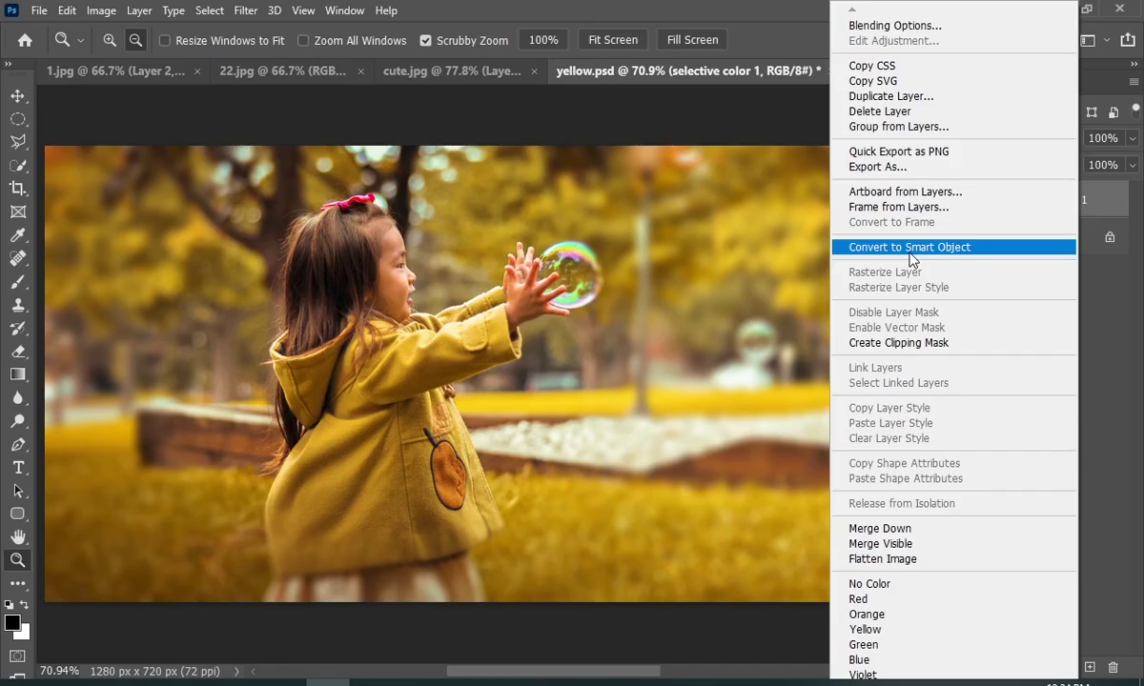
pyautogui.click(887, 250)
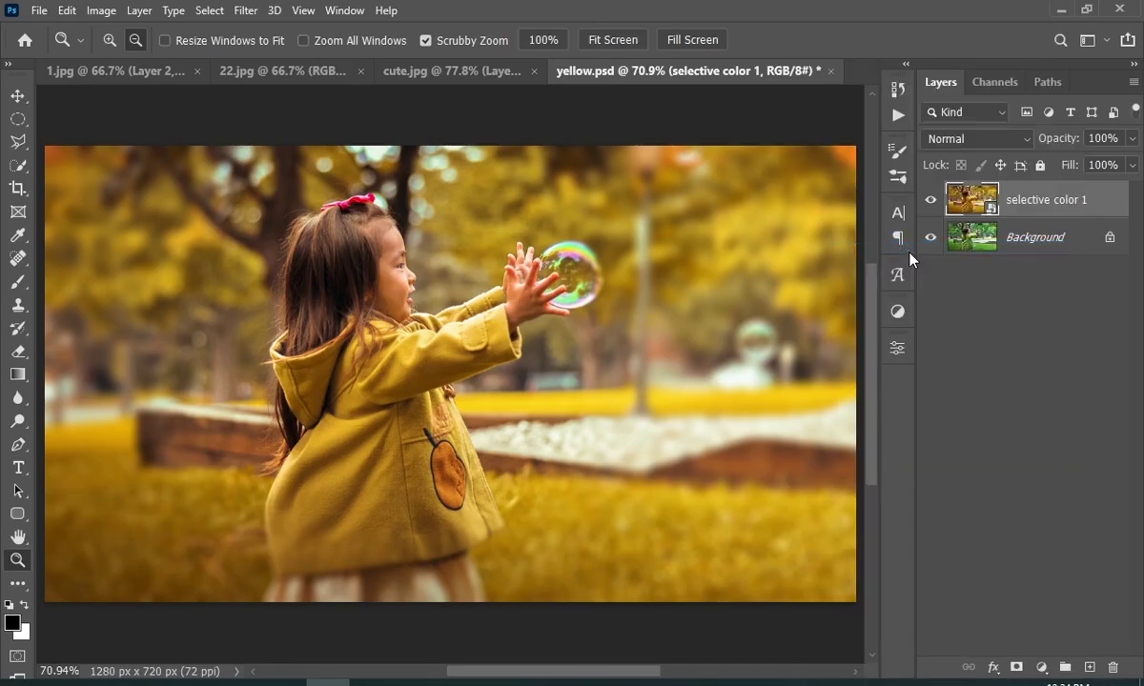
pyautogui.click(245, 11)
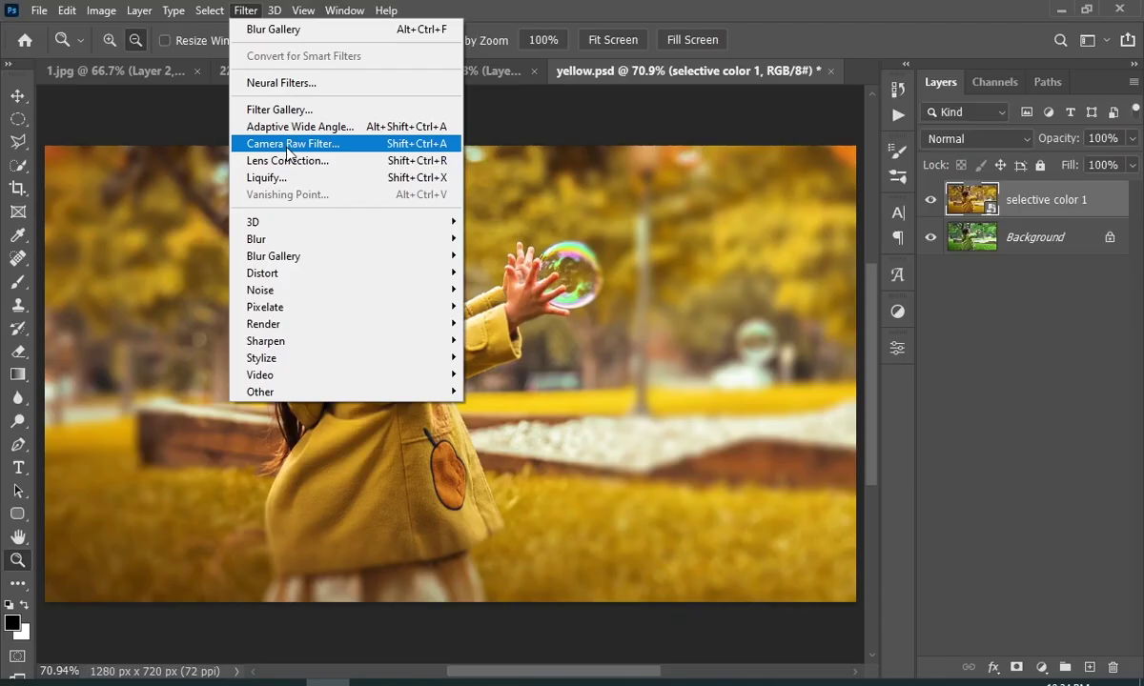
pyautogui.click(286, 147)
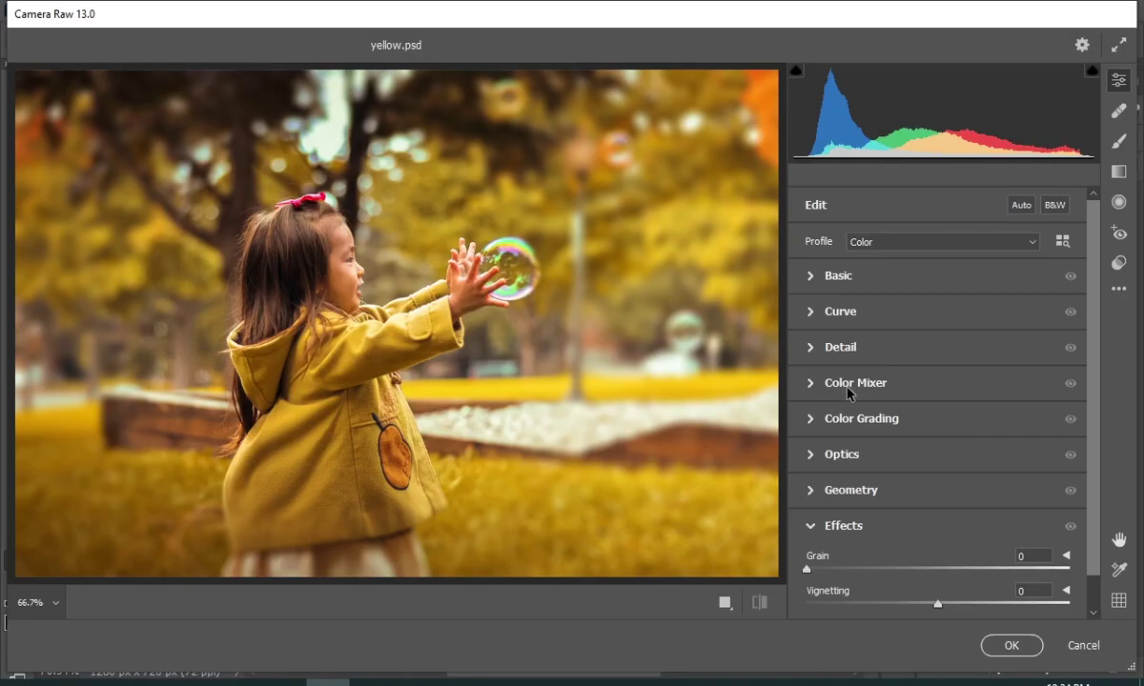
# In the Color Mixer, shift the hue of Yellows to -29 and of Oranges to +3
pyautogui.click(855, 385)
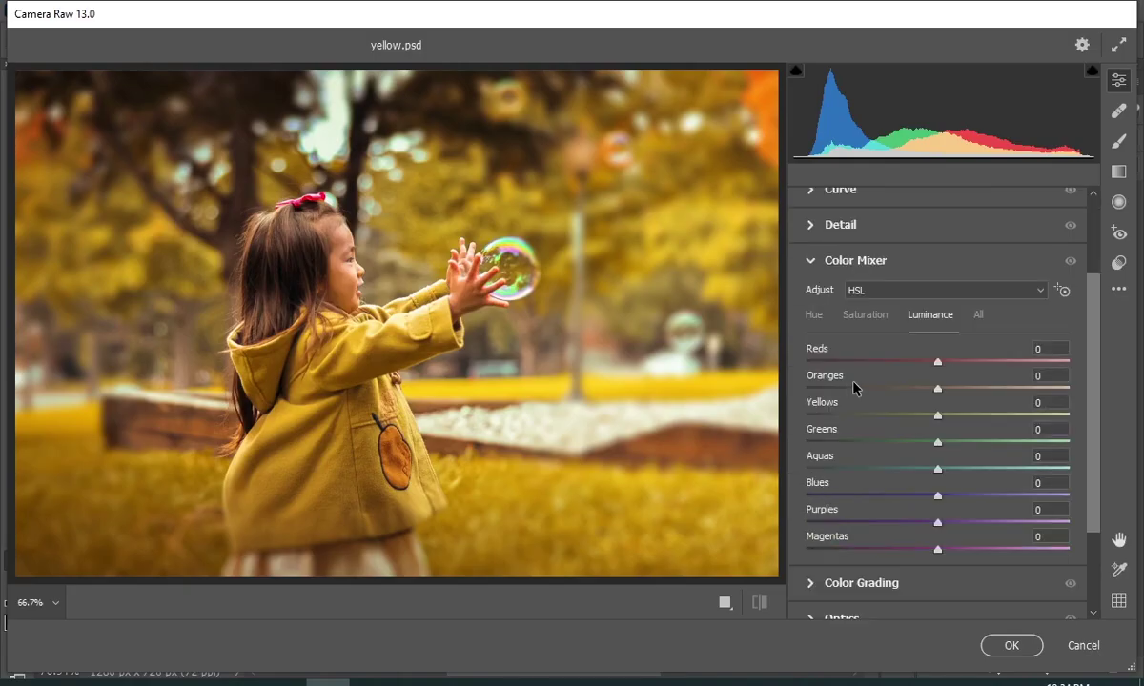
pyautogui.click(940, 413)
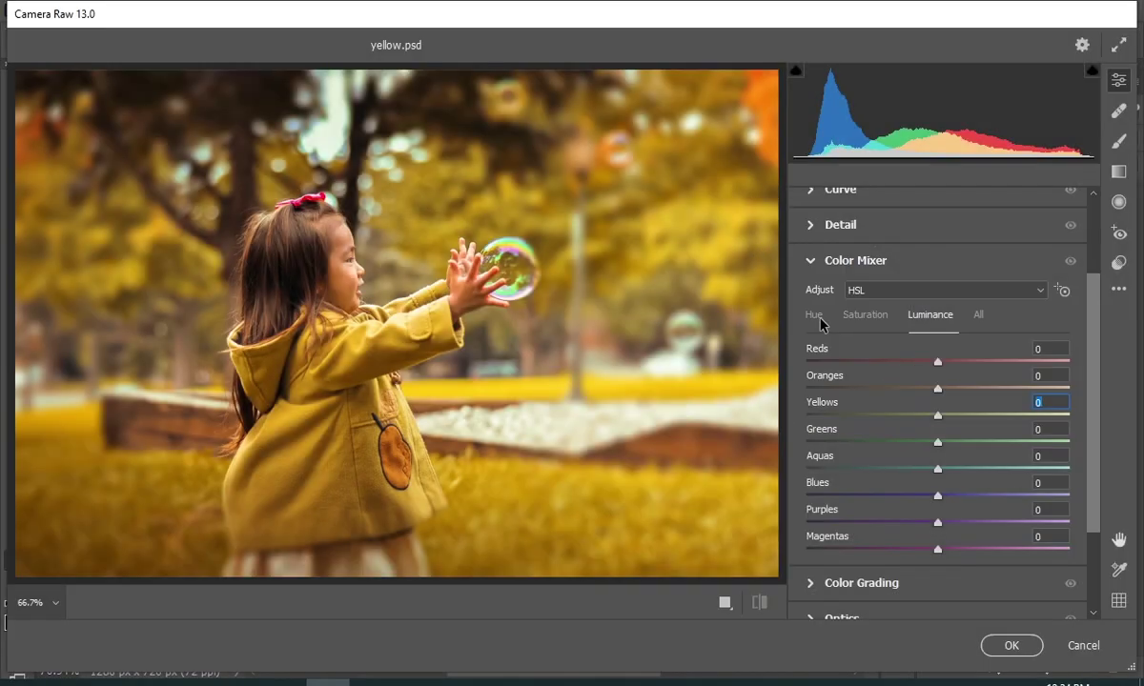
pyautogui.click(820, 322)
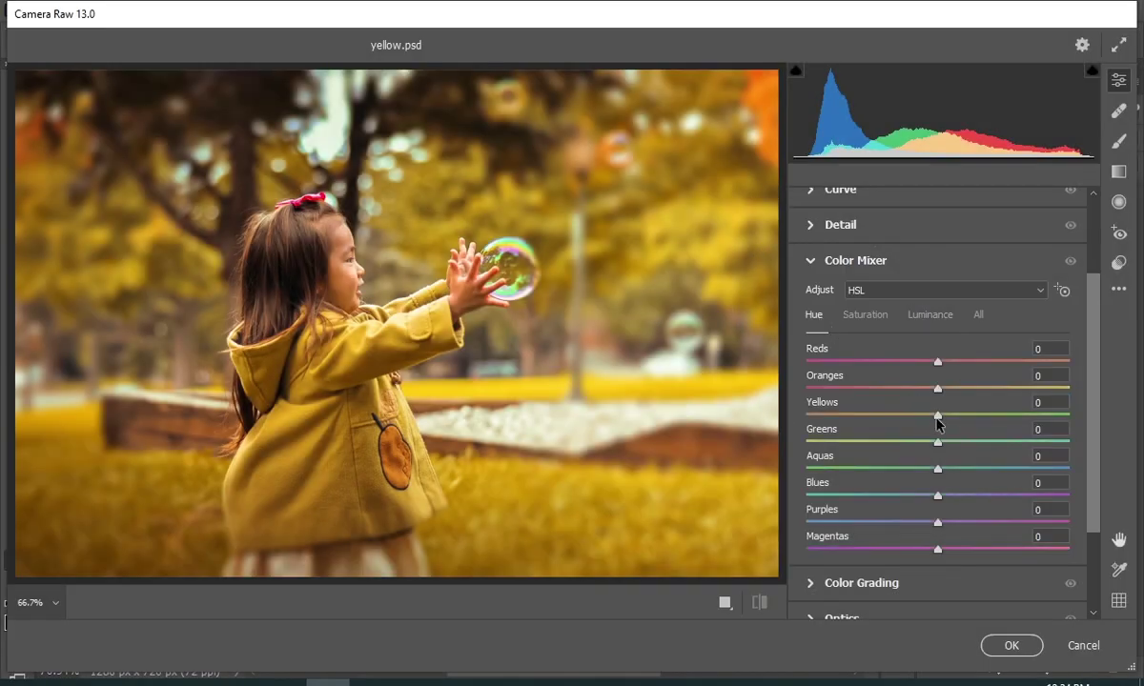
pyautogui.moveTo(937, 417)
pyautogui.mouseDown()
pyautogui.moveTo(897, 416)
pyautogui.moveTo(938, 392)
pyautogui.moveTo(958, 401)
pyautogui.moveTo(945, 396)
pyautogui.mouseUp()
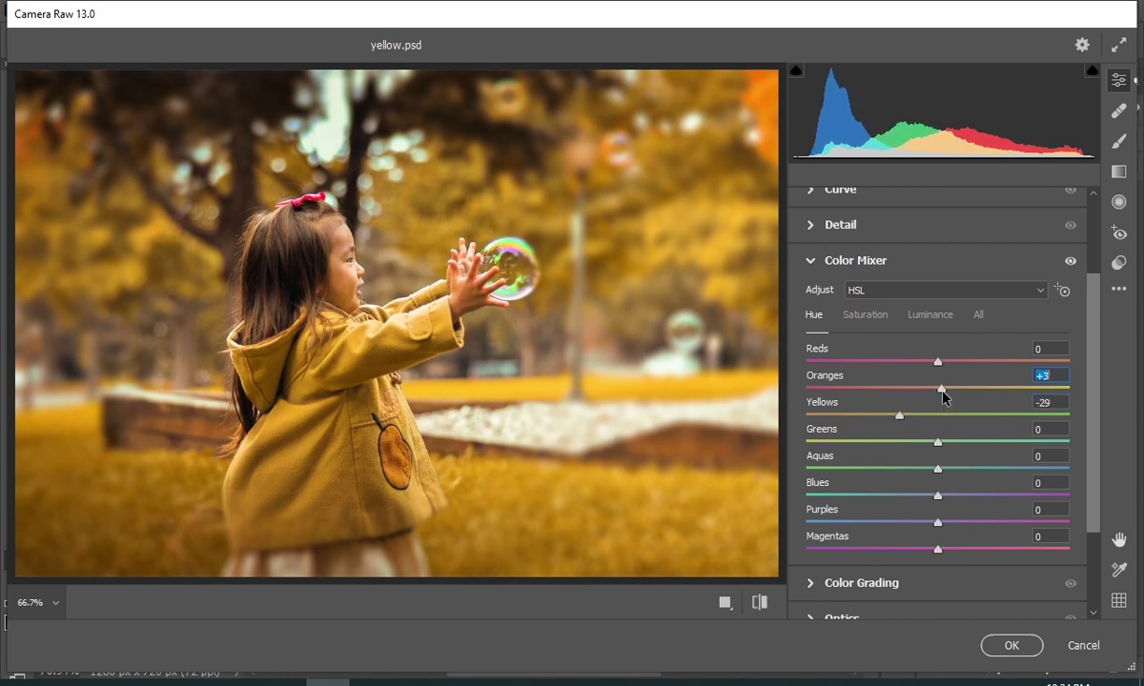
# Reduce the Color Mixer saturation of Yellows to -83 and raise that of Oranges to +17
pyautogui.click(868, 314)
pyautogui.moveTo(939, 419); pyautogui.dragTo(802, 432)
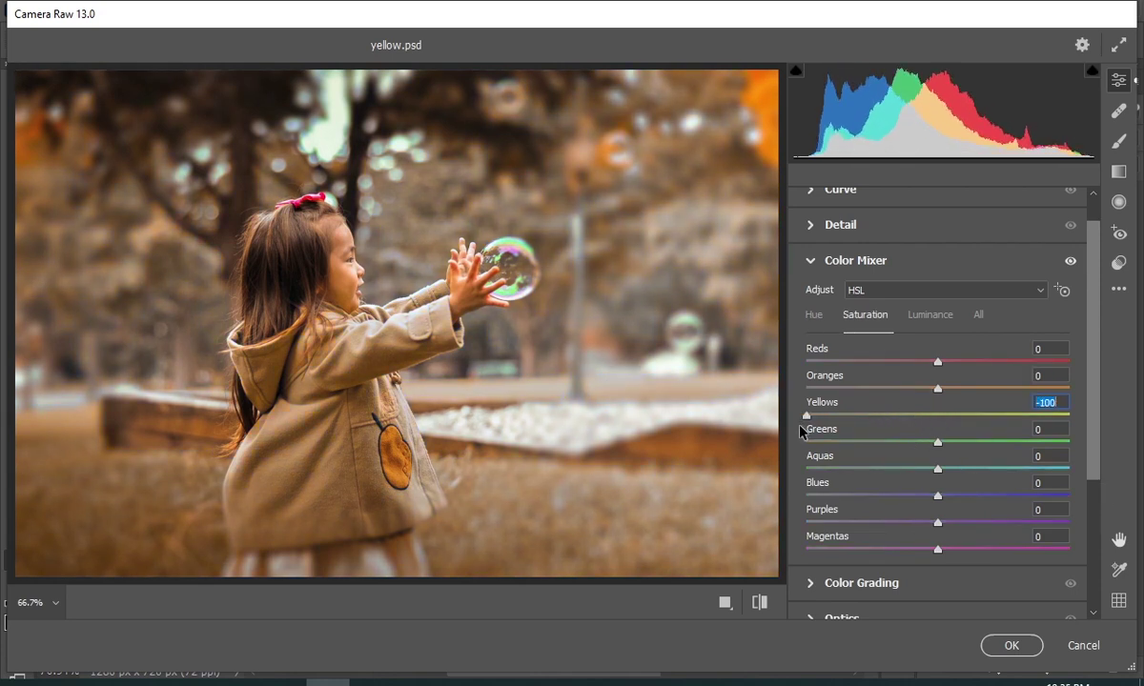
pyautogui.moveTo(806, 419); pyautogui.dragTo(828, 420)
pyautogui.moveTo(940, 389)
pyautogui.mouseDown()
pyautogui.moveTo(1004, 391)
pyautogui.moveTo(894, 396)
pyautogui.moveTo(960, 402)
pyautogui.mouseUp()
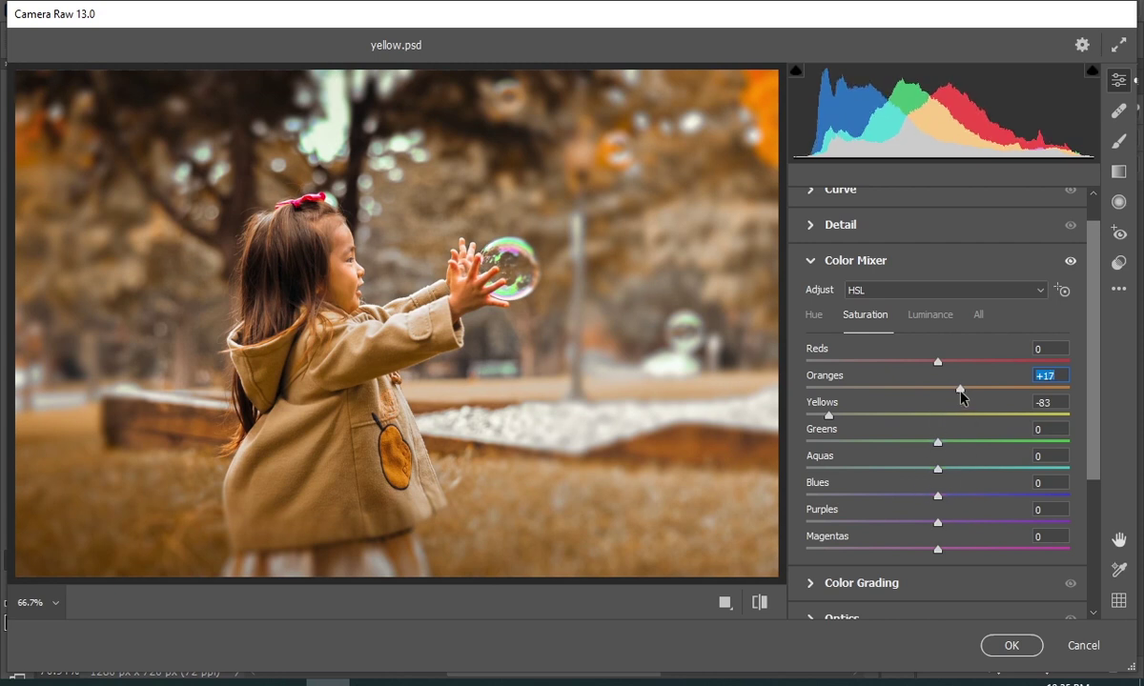
# Set the Color Mixer luminance of Yellows to +25 and of Oranges to -11
pyautogui.click(934, 317)
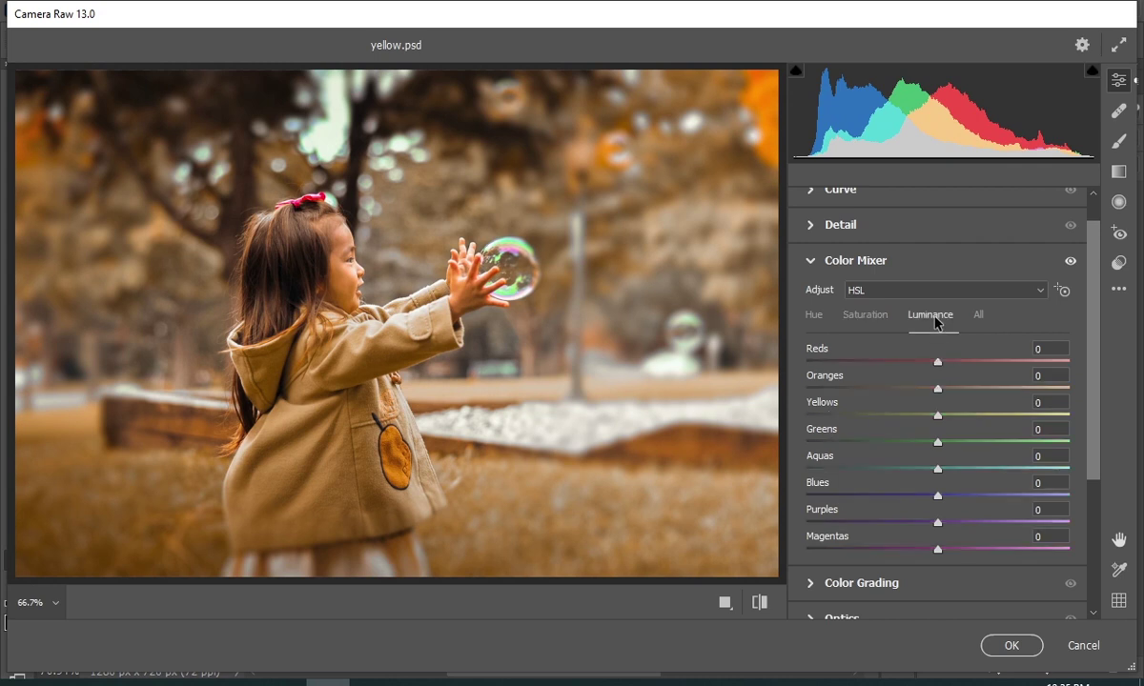
pyautogui.moveTo(939, 417)
pyautogui.mouseDown()
pyautogui.moveTo(1003, 421)
pyautogui.moveTo(971, 421)
pyautogui.moveTo(914, 394)
pyautogui.moveTo(922, 400)
pyautogui.mouseUp()
pyautogui.click(937, 389)
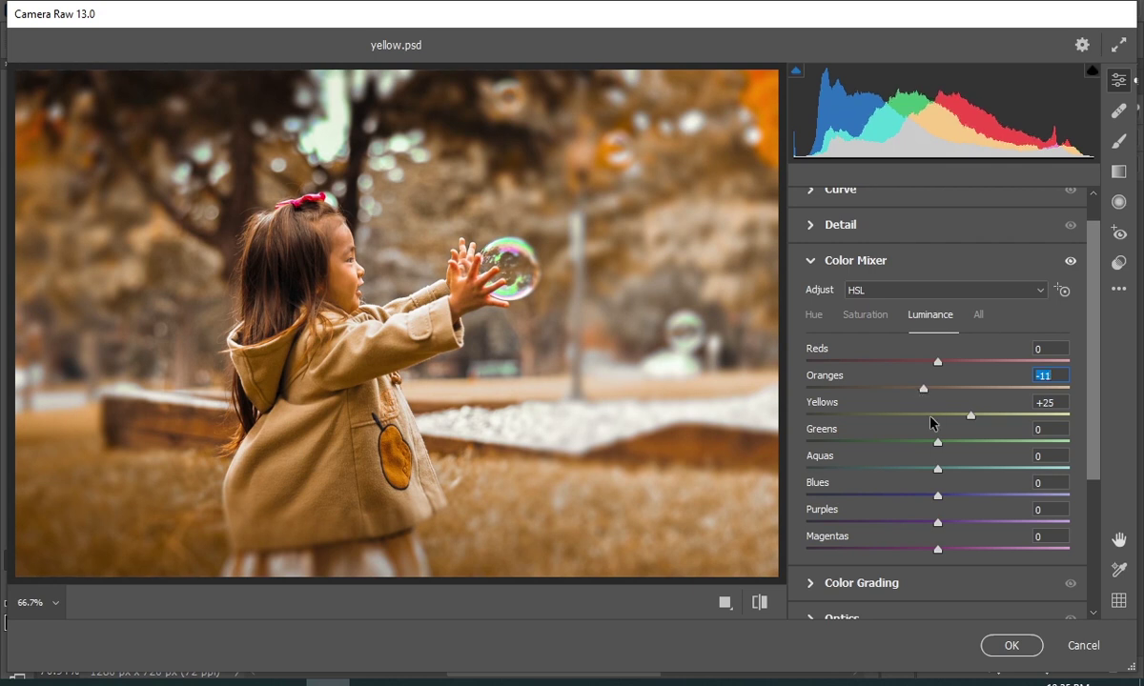
# Set Noise Reduction to 16 in the Detail adjustments
pyautogui.scroll(-2, 991, 408)
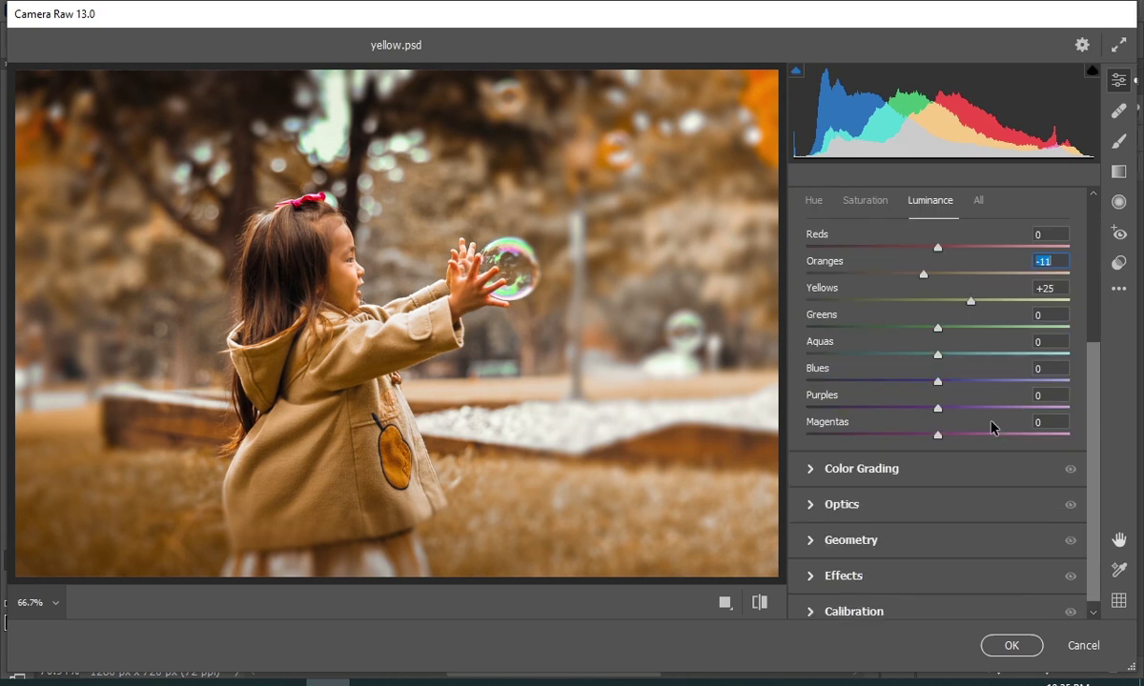
pyautogui.scroll(2, 993, 426)
pyautogui.scroll(-2, 968, 397)
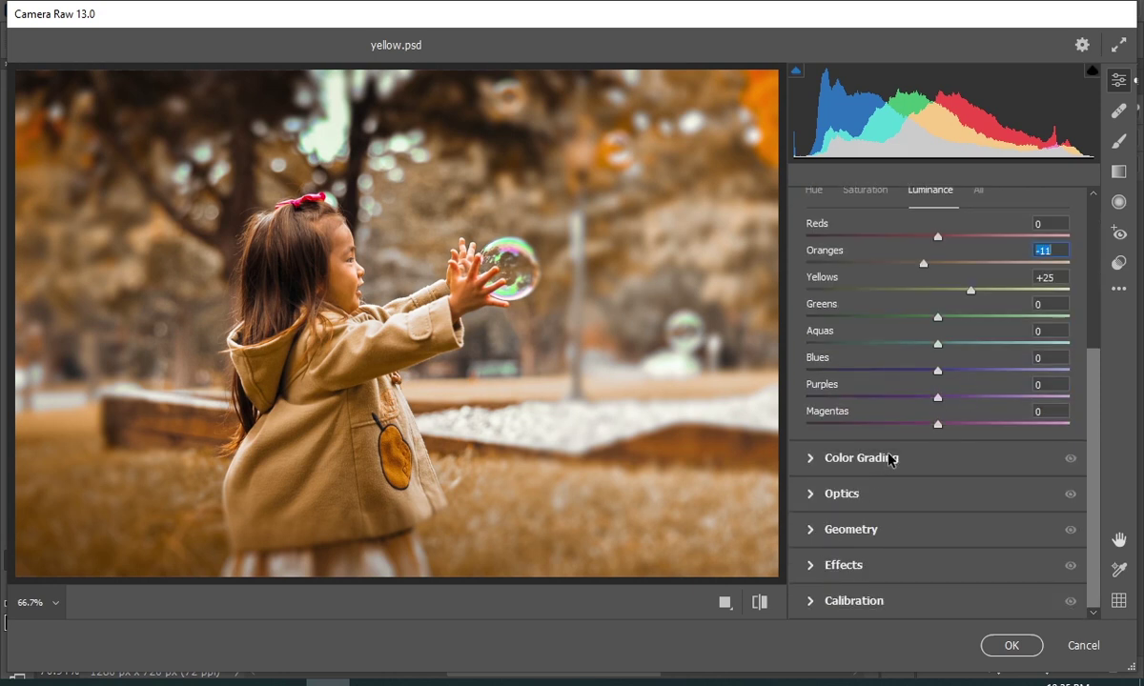
pyautogui.scroll(4, 831, 429)
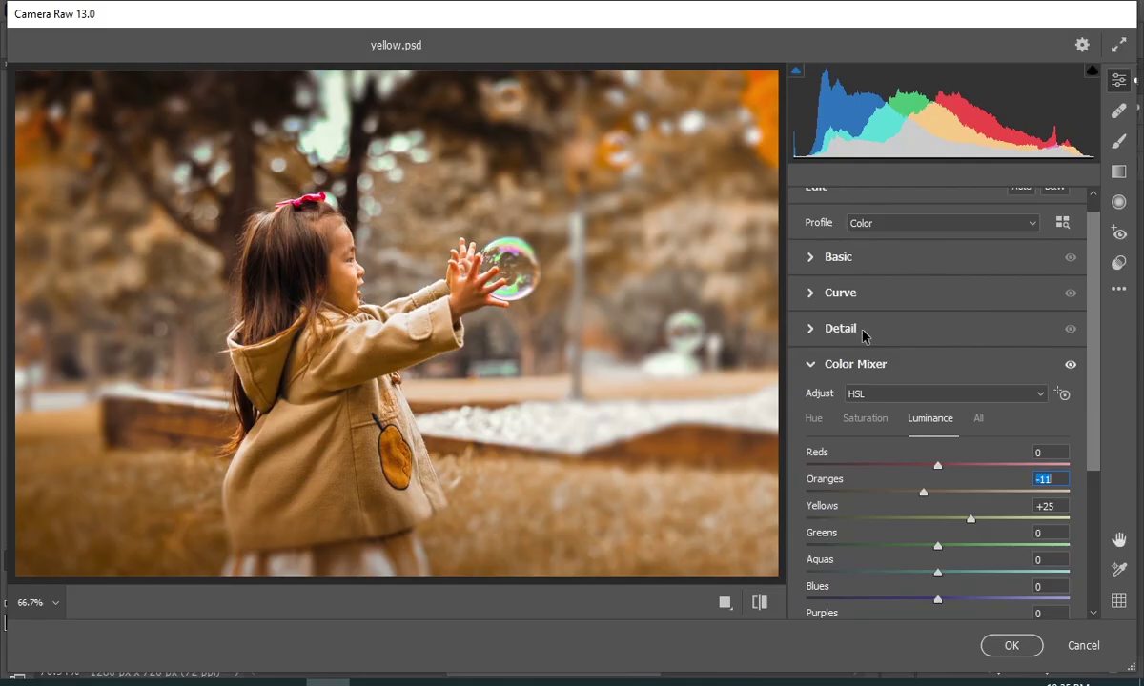
pyautogui.click(864, 333)
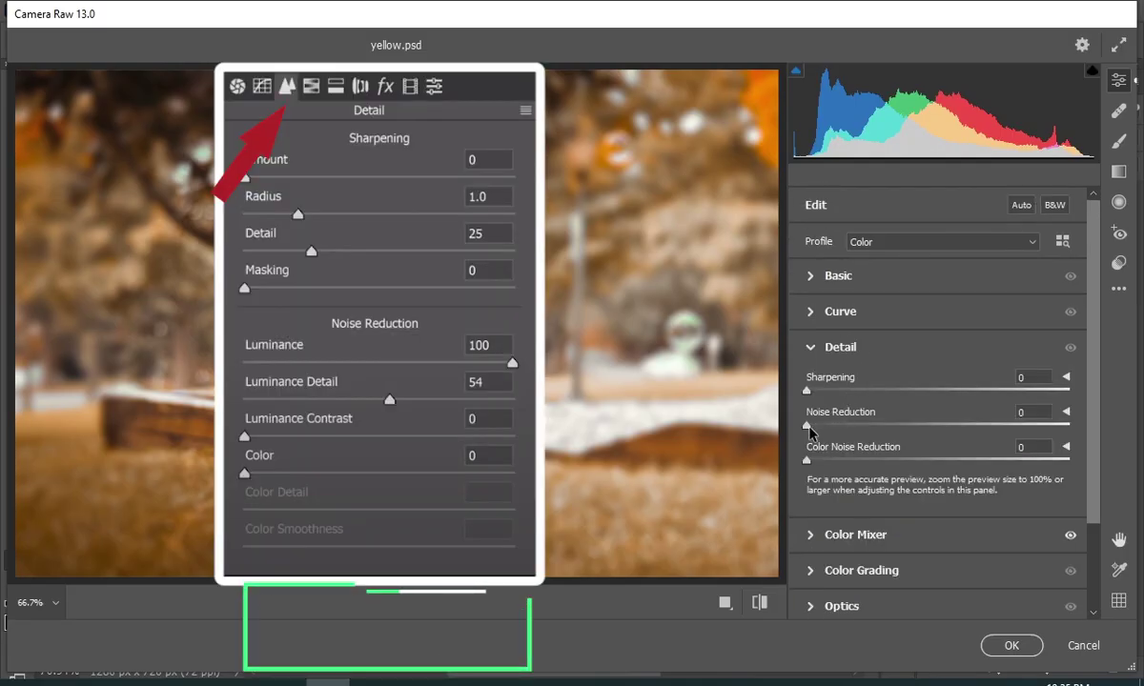
pyautogui.moveTo(807, 426); pyautogui.dragTo(852, 428)
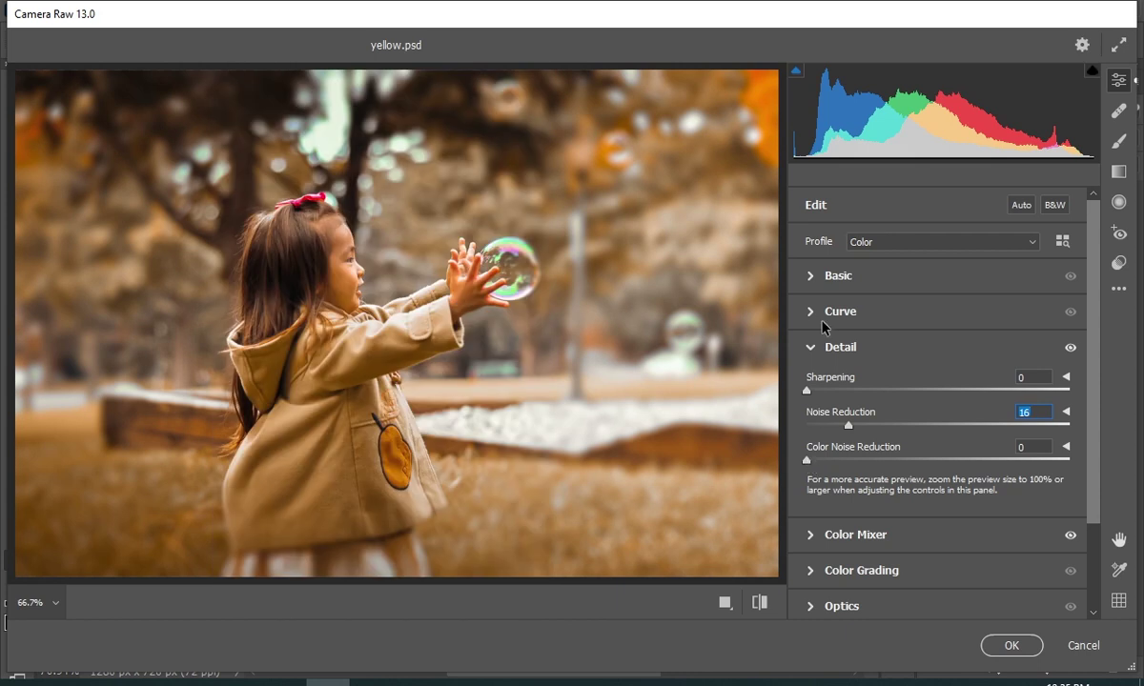
# Apply the Artistic 08 profile at an amount of 64 and commit the Camera Raw Filter
pyautogui.scroll(-2, 830, 381)
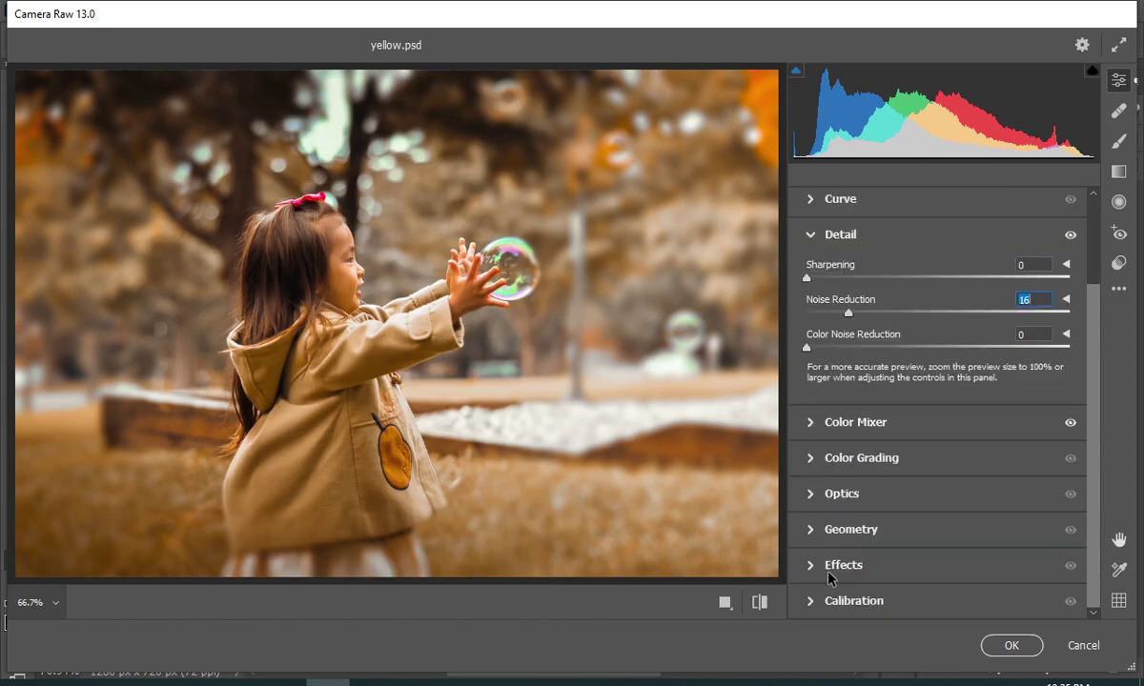
pyautogui.scroll(3, 870, 263)
pyautogui.click(810, 272)
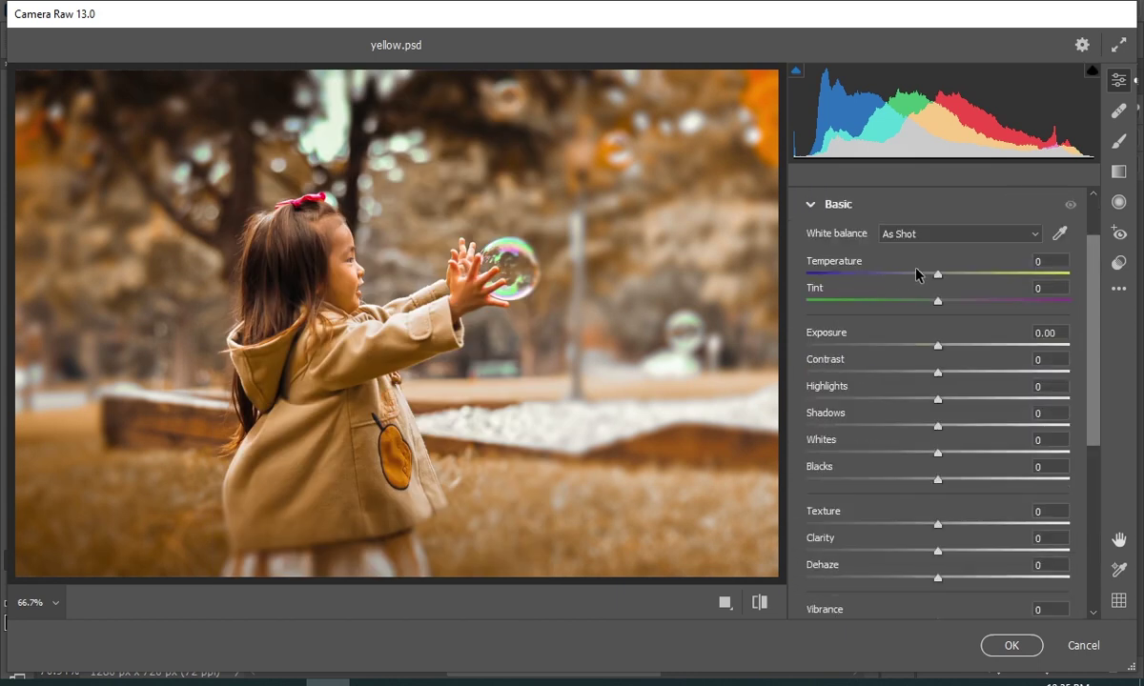
pyautogui.scroll(1, 949, 265)
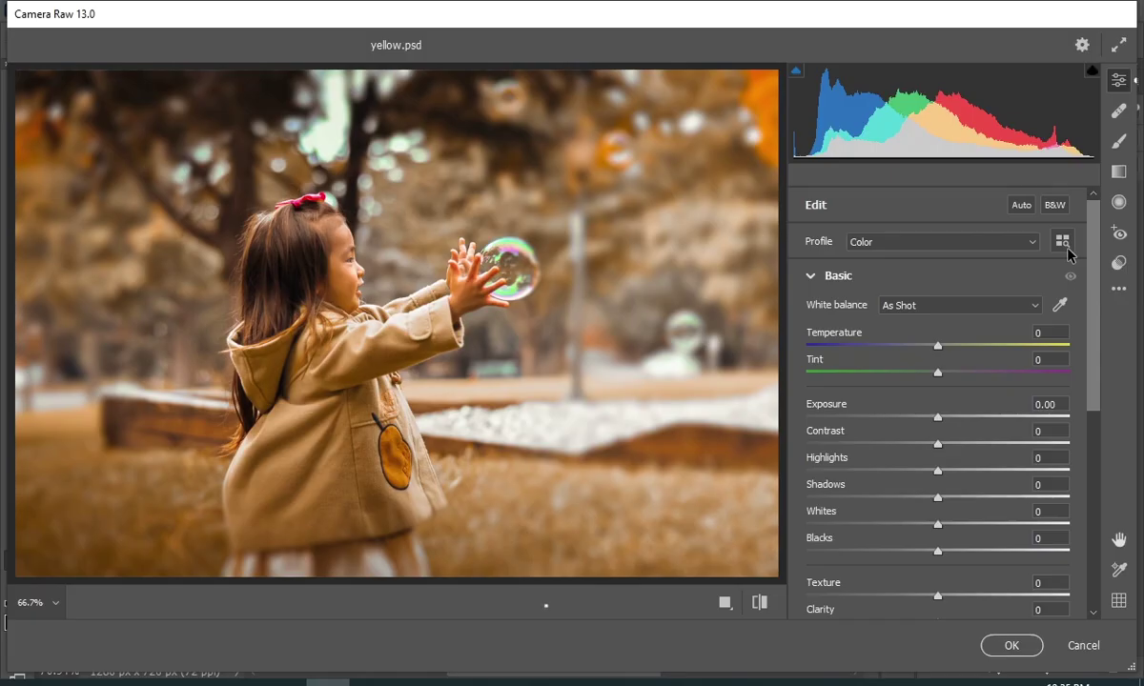
pyautogui.click(1064, 244)
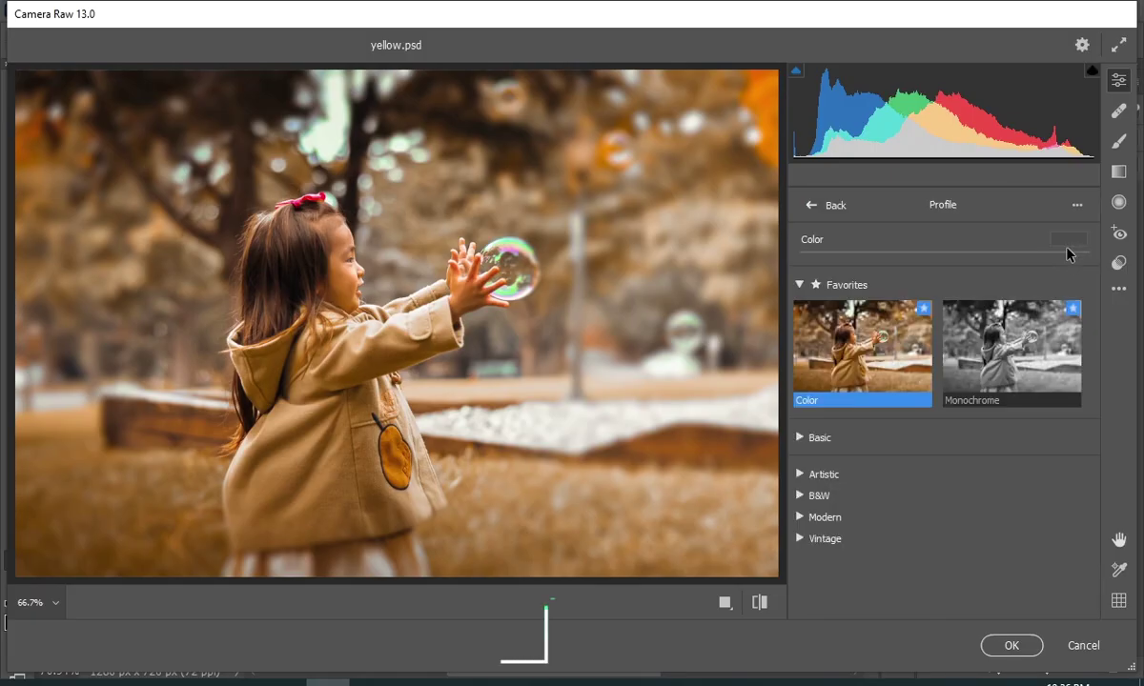
pyautogui.click(877, 472)
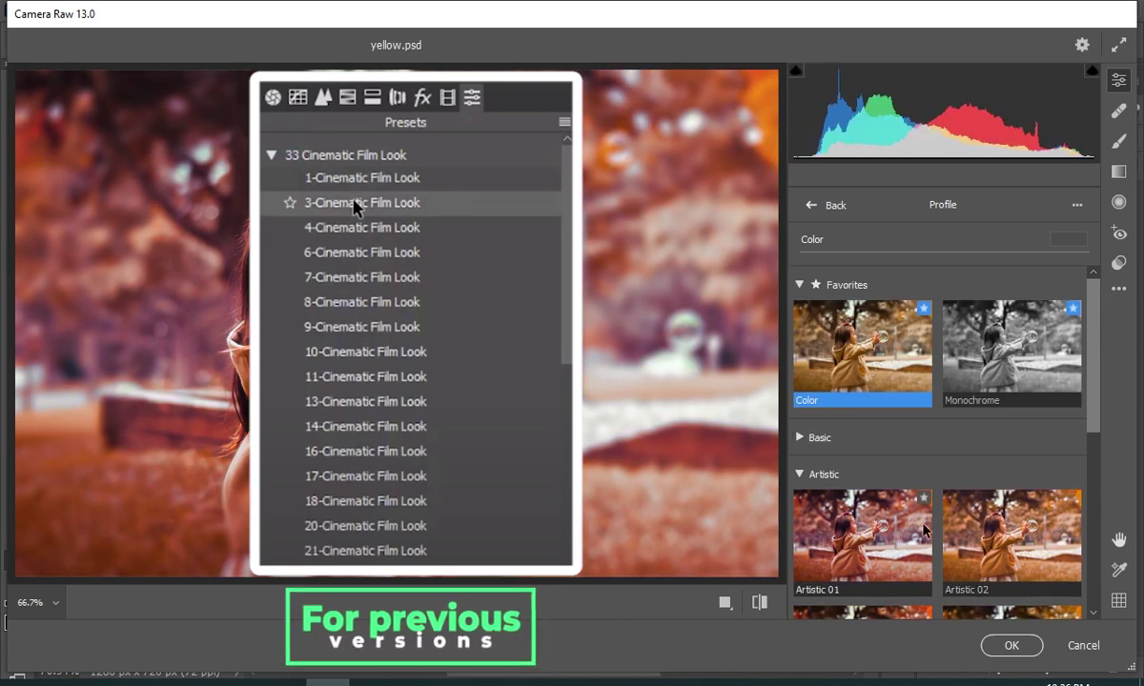
pyautogui.scroll(-3, 917, 535)
pyautogui.scroll(-7, 1003, 548)
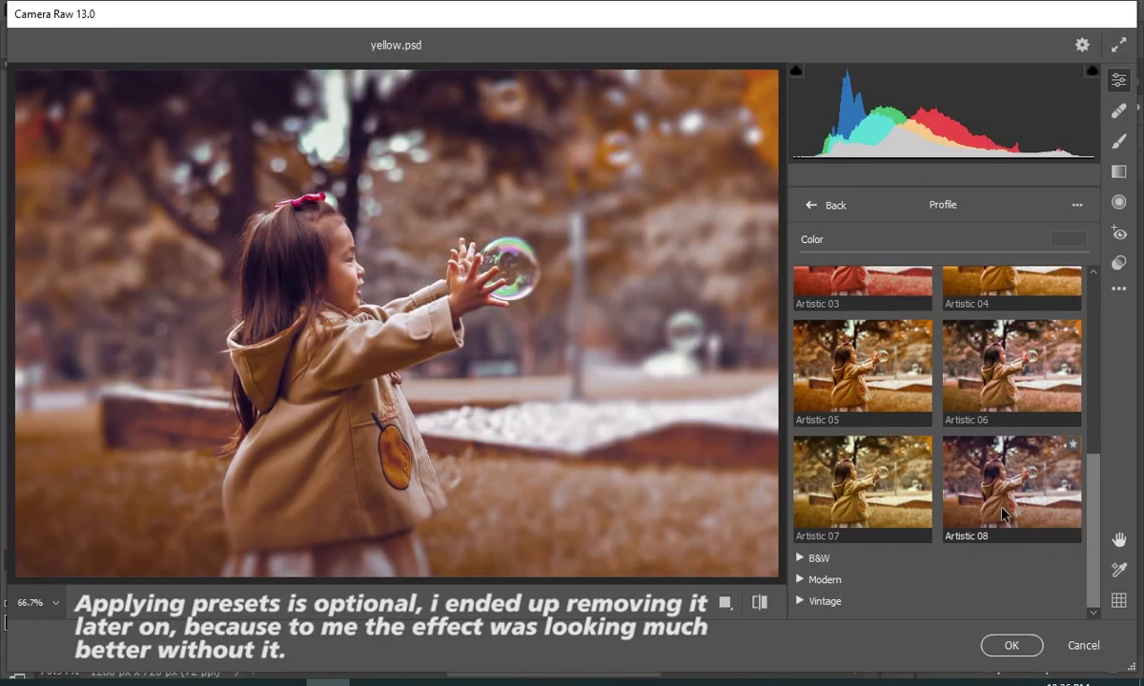
pyautogui.click(1003, 515)
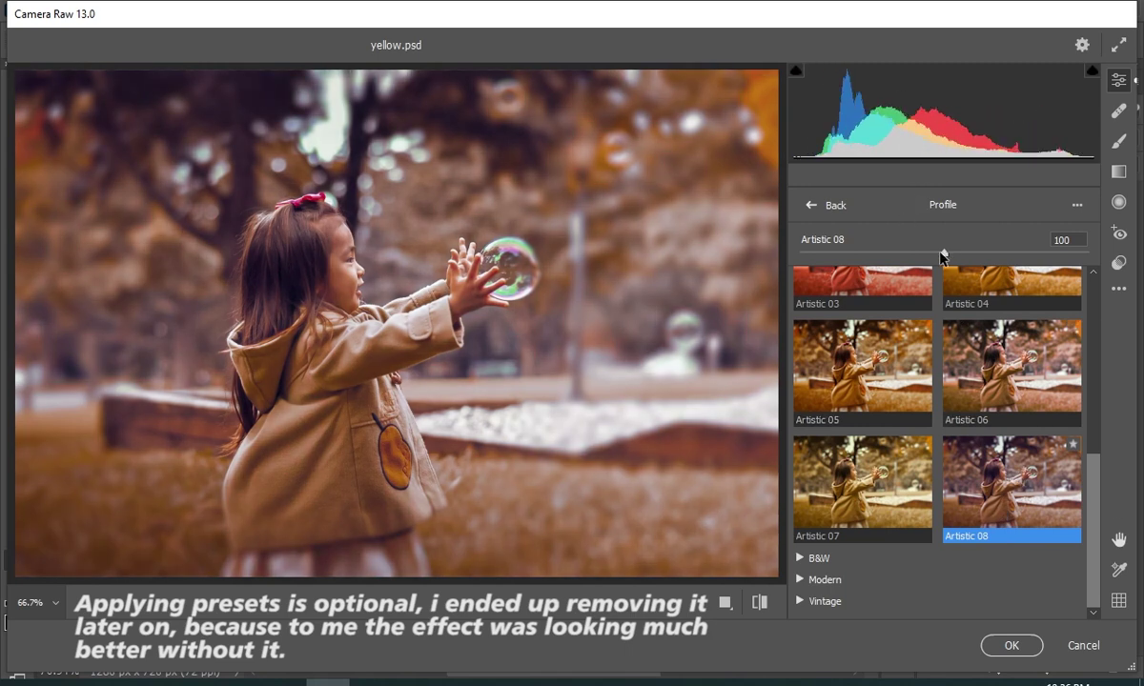
pyautogui.moveTo(942, 253); pyautogui.dragTo(895, 266)
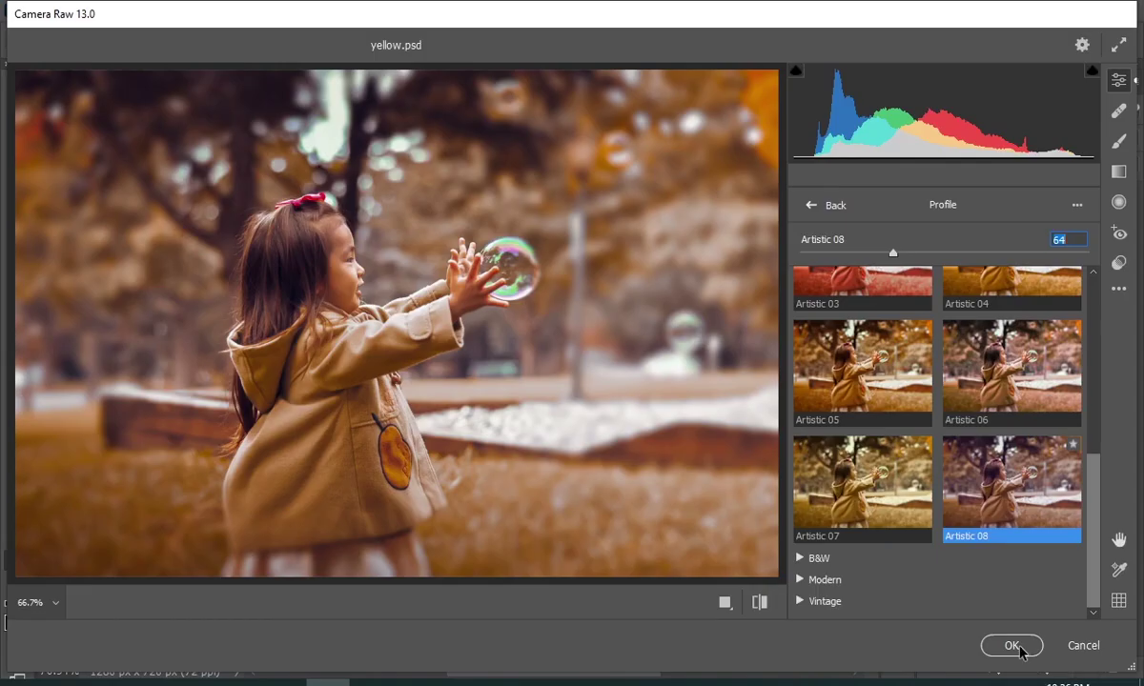
pyautogui.click(1012, 646)
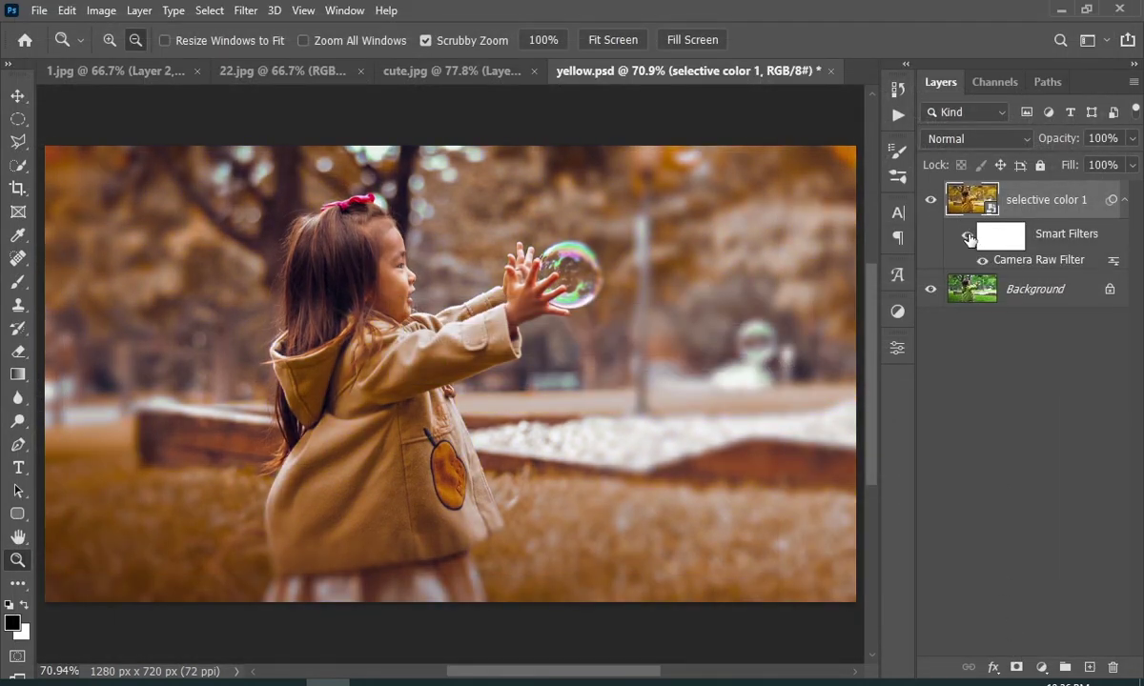
# Toggle the visibility of the smart filters on the selective color 1 layer to compare the photo before and after
pyautogui.click(967, 238)
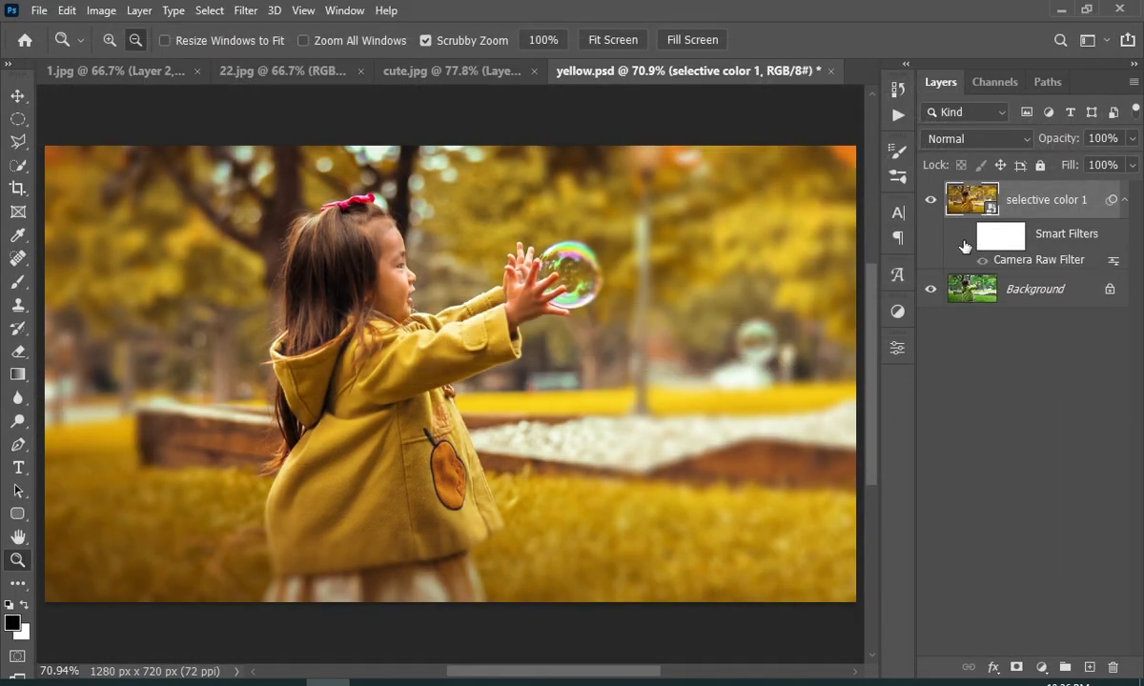
pyautogui.click(965, 245)
pyautogui.click(965, 245)
pyautogui.click(965, 245)
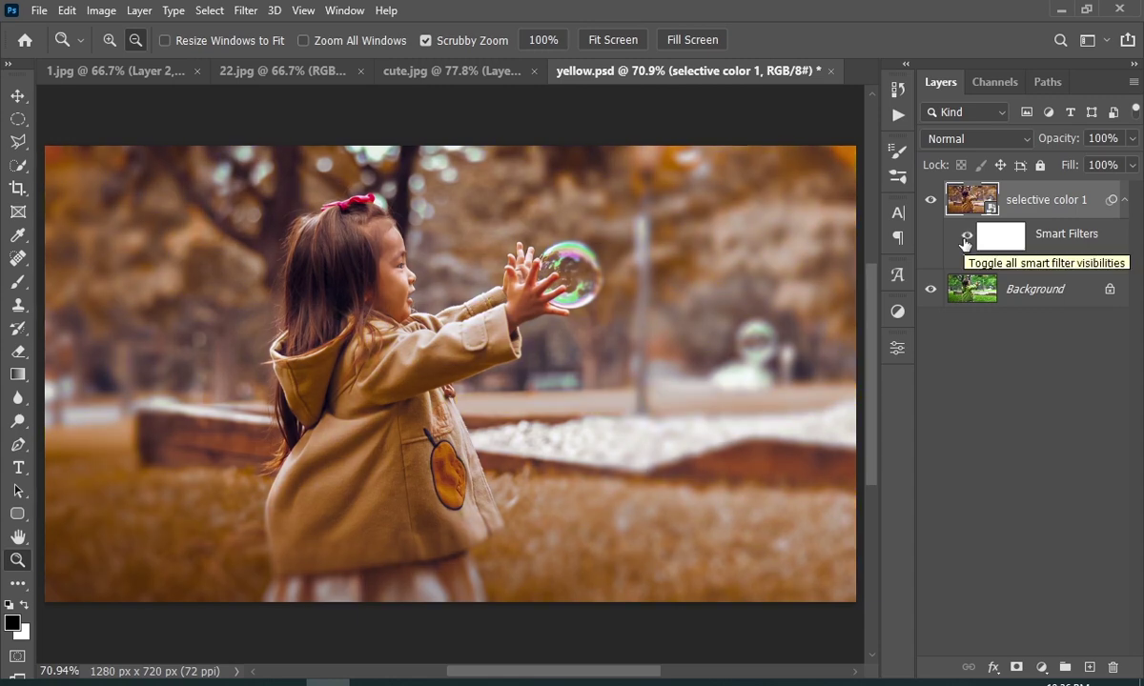
pyautogui.click(965, 245)
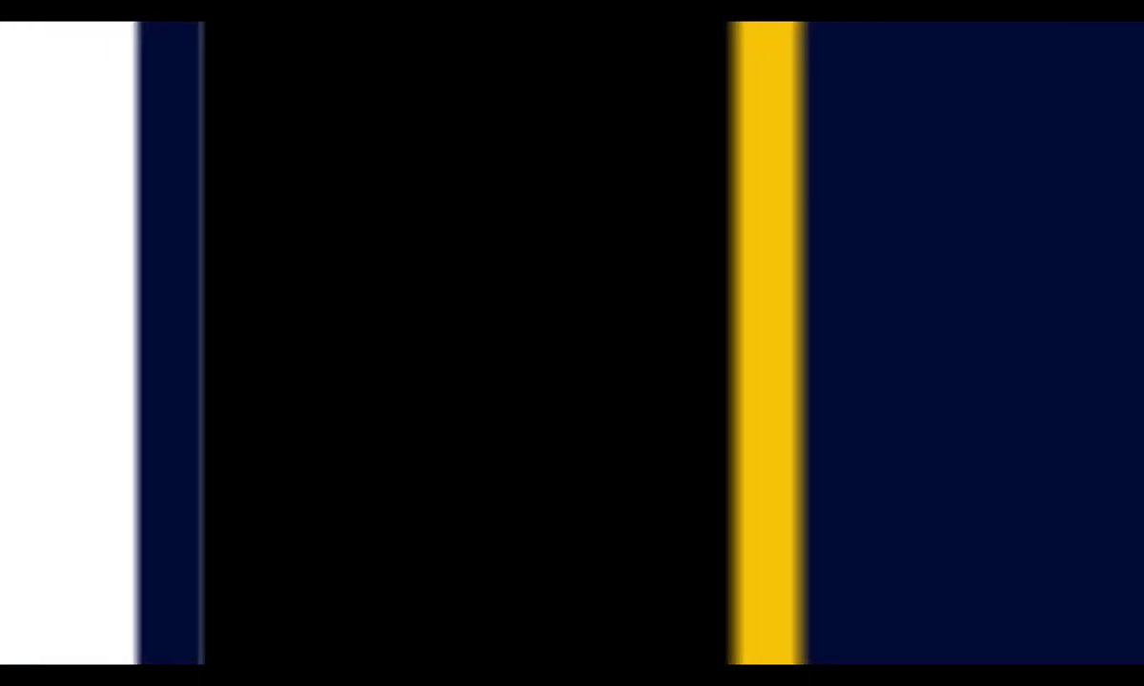